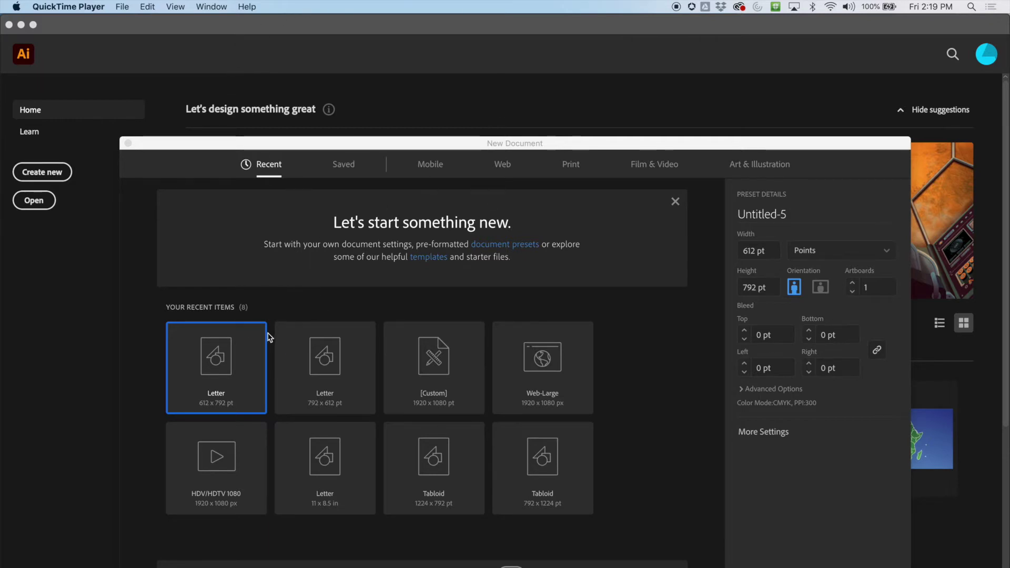
Create a new Letter document in landscape orientation, 792 x 612 pt
click(221, 360)
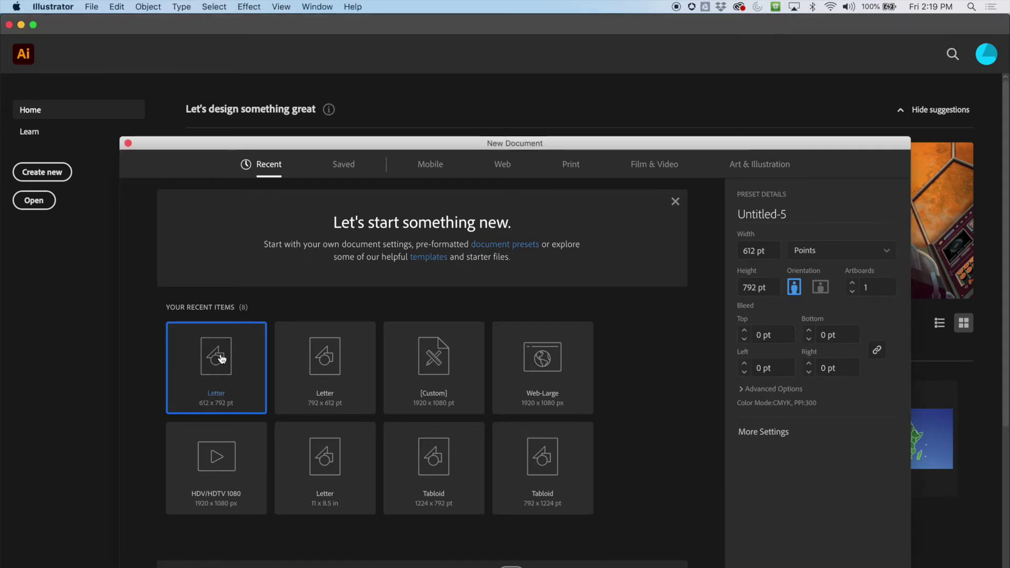
click(821, 287)
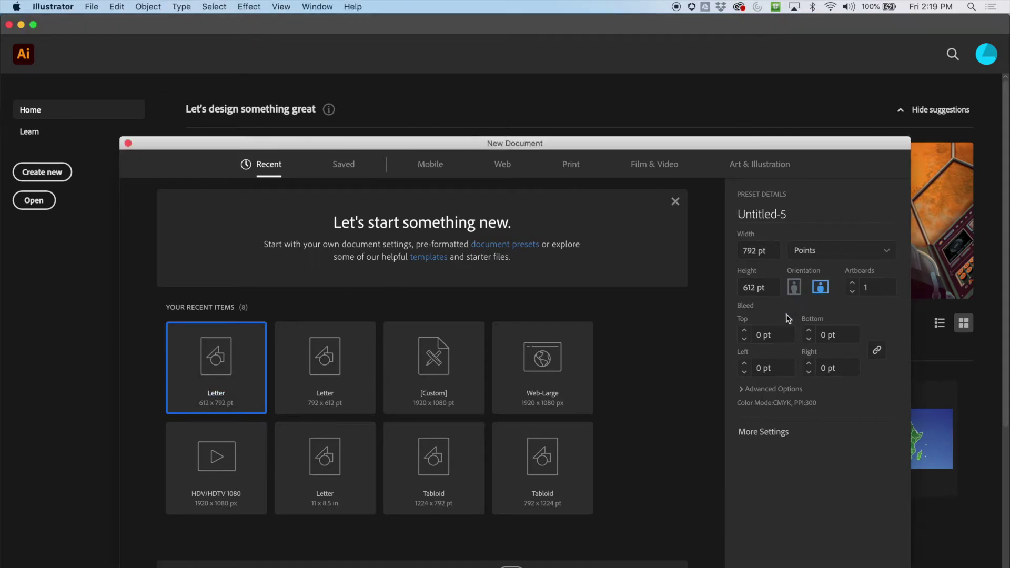
key(Escape)
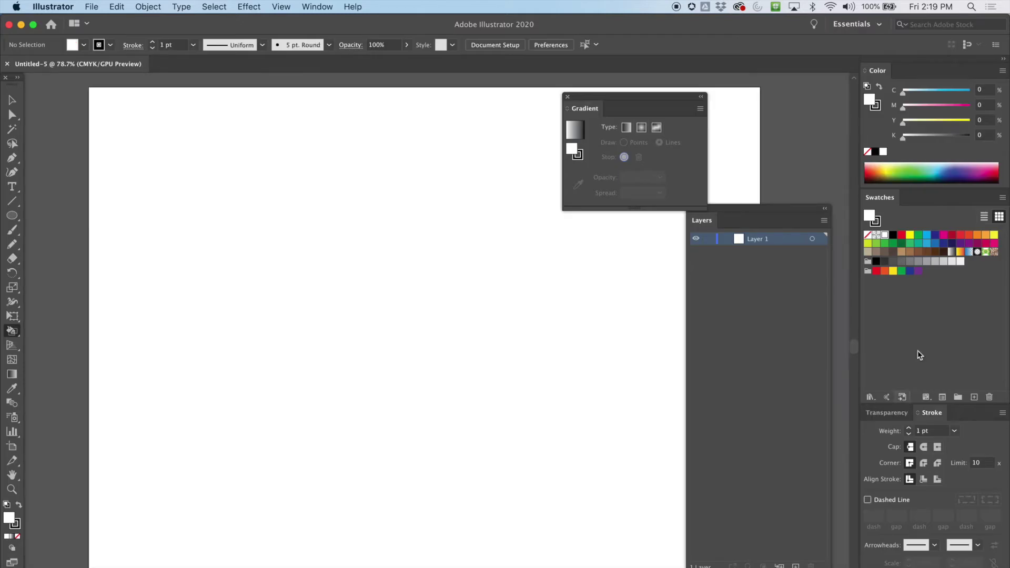
Move the floating Gradient and Layers panels next to the docked panels and switch the color sliders to HSB
drag(605, 100, 735, 61)
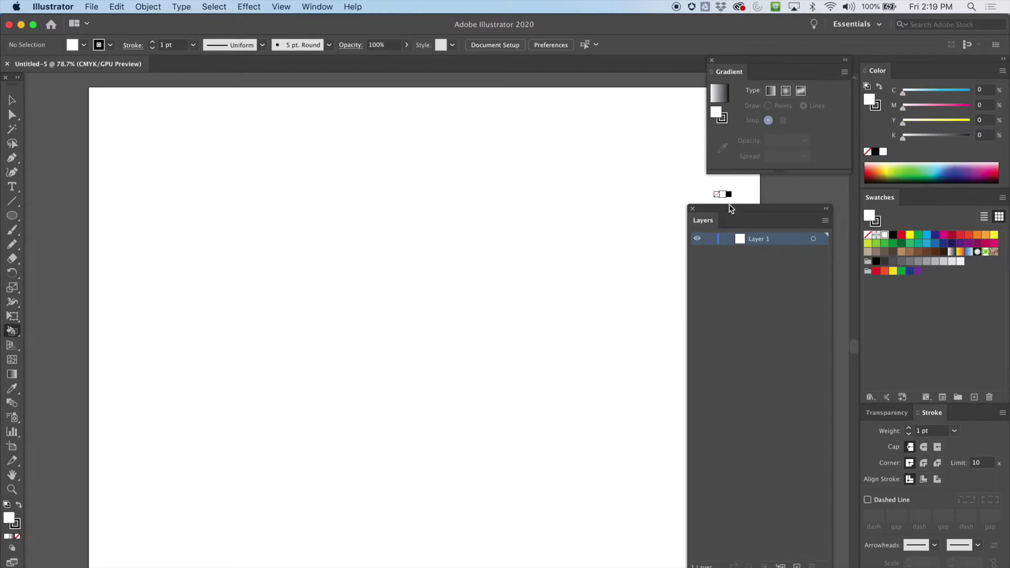
drag(728, 209, 750, 184)
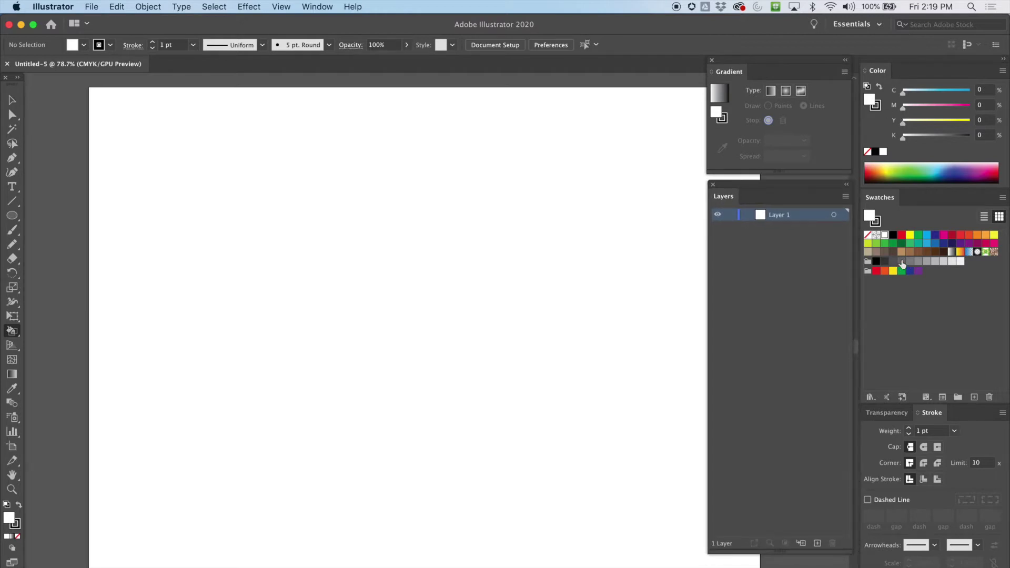
click(1003, 71)
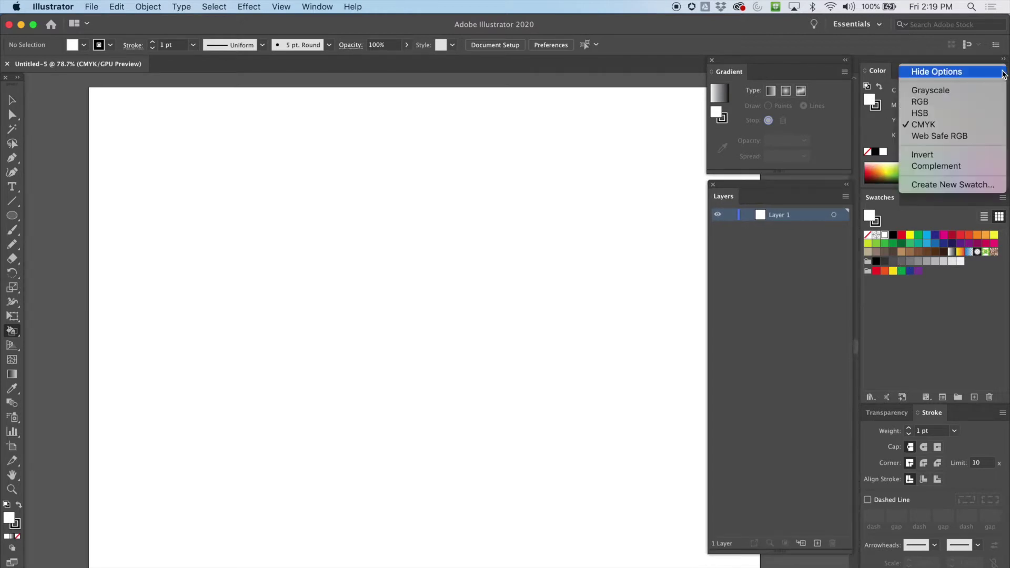
click(947, 114)
mouse_move(794, 64)
mouse_down()
mouse_move(756, 72)
mouse_move(792, 68)
mouse_up()
Hide the Gradient panel and display it again
click(318, 6)
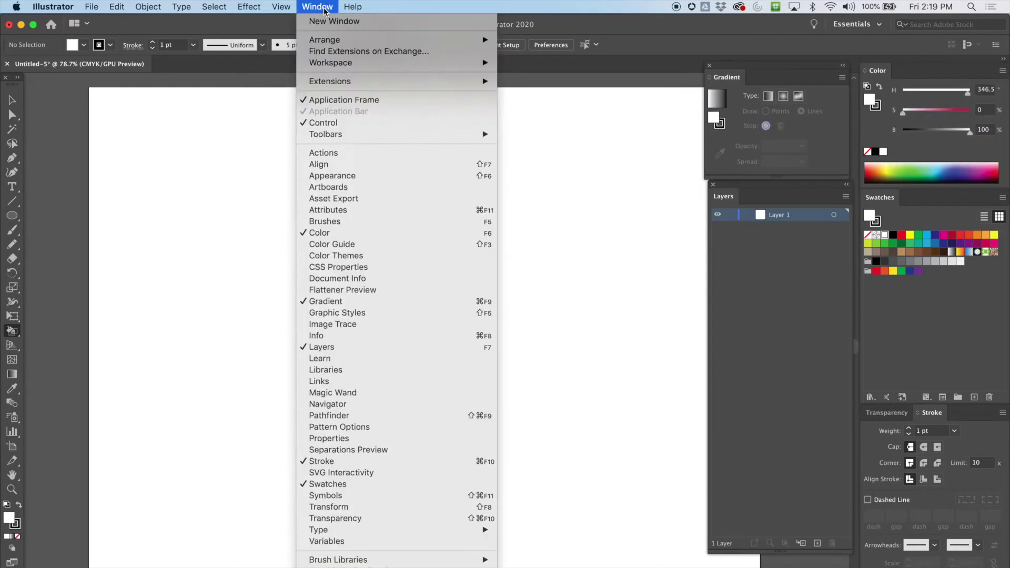
click(363, 302)
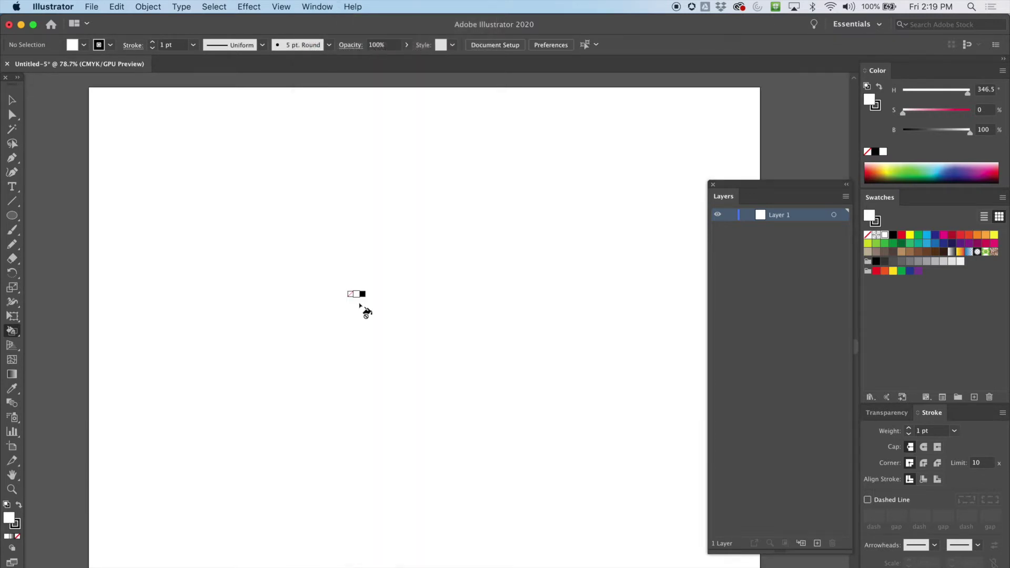
click(313, 8)
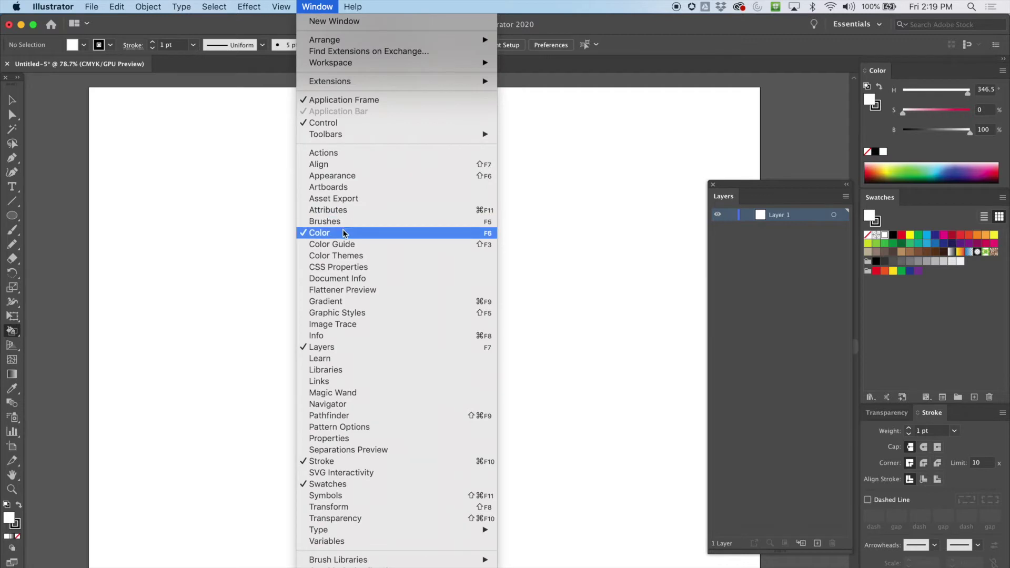
click(344, 302)
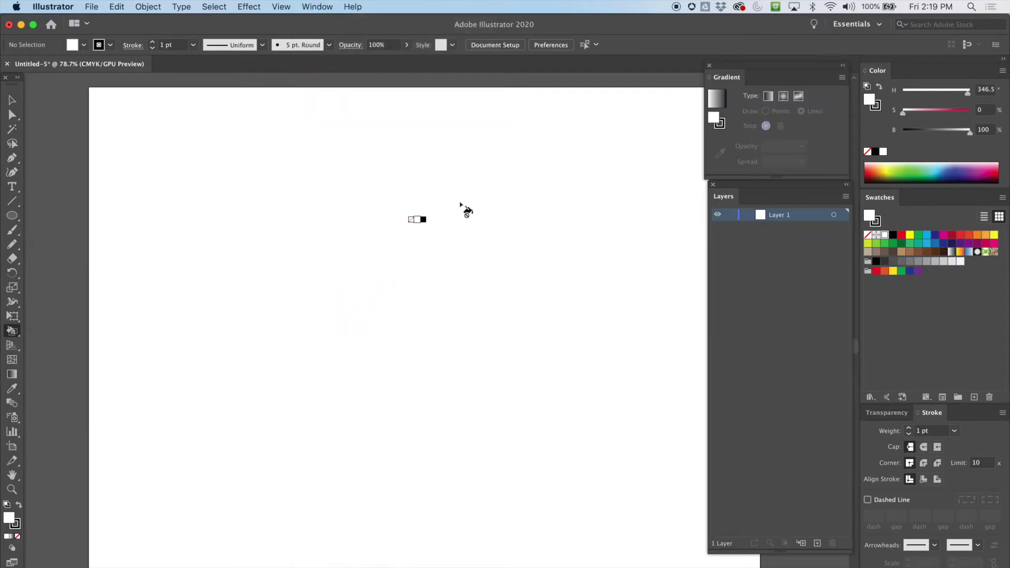
Draw a rectangle about 126 x 113 pt near the upper-left corner of the artboard
mouse_move(694, 108)
mouse_down()
mouse_move(201, 124)
mouse_move(97, 221)
mouse_move(73, 216)
mouse_up()
click(15, 218)
click(74, 216)
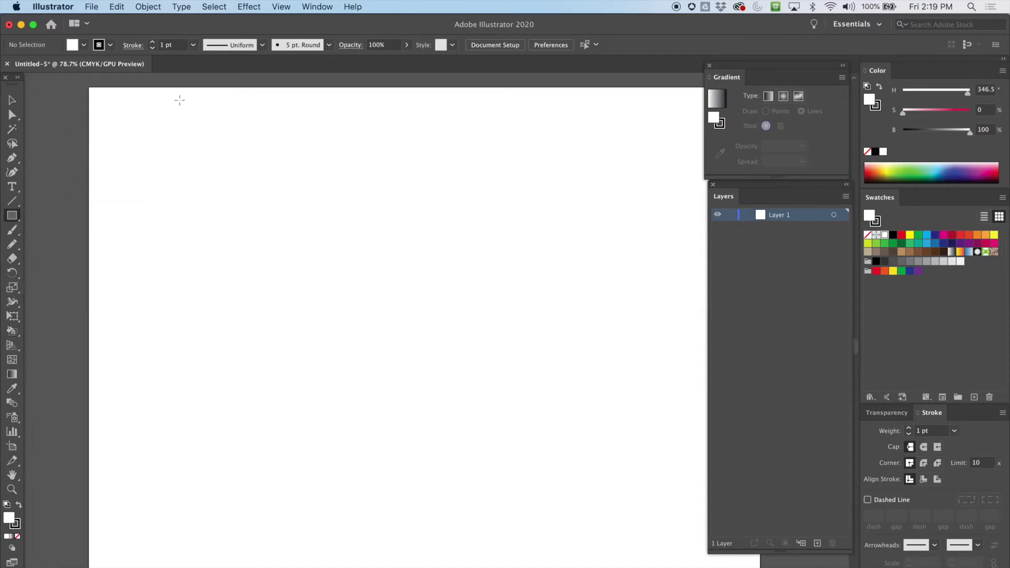
drag(137, 139, 245, 235)
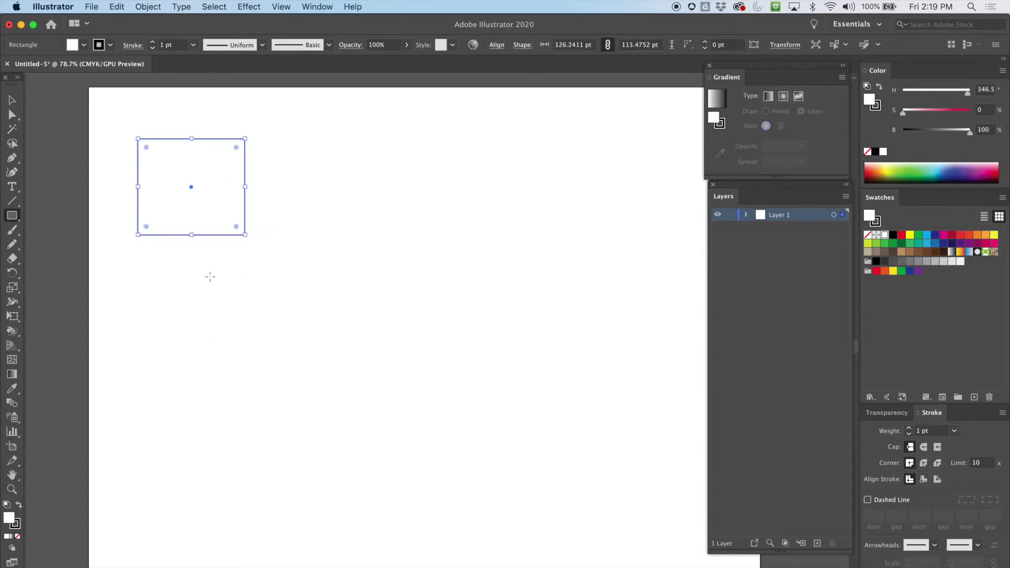
key(super+equal)
key(super+equal)
drag(291, 226, 148, 151)
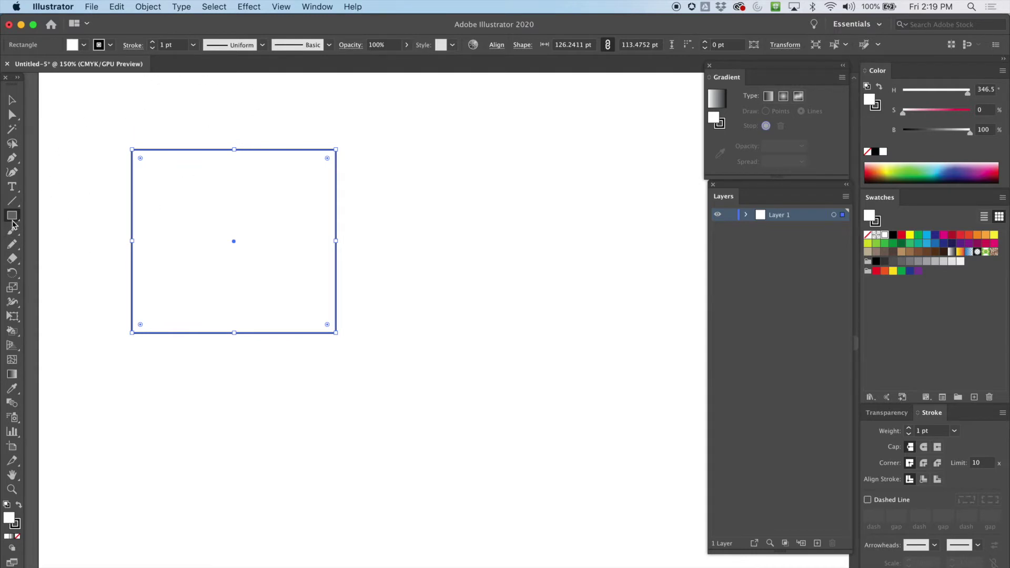
Apply a linear white-to-black gradient fill to the rectangle with the Gradient tool
click(12, 375)
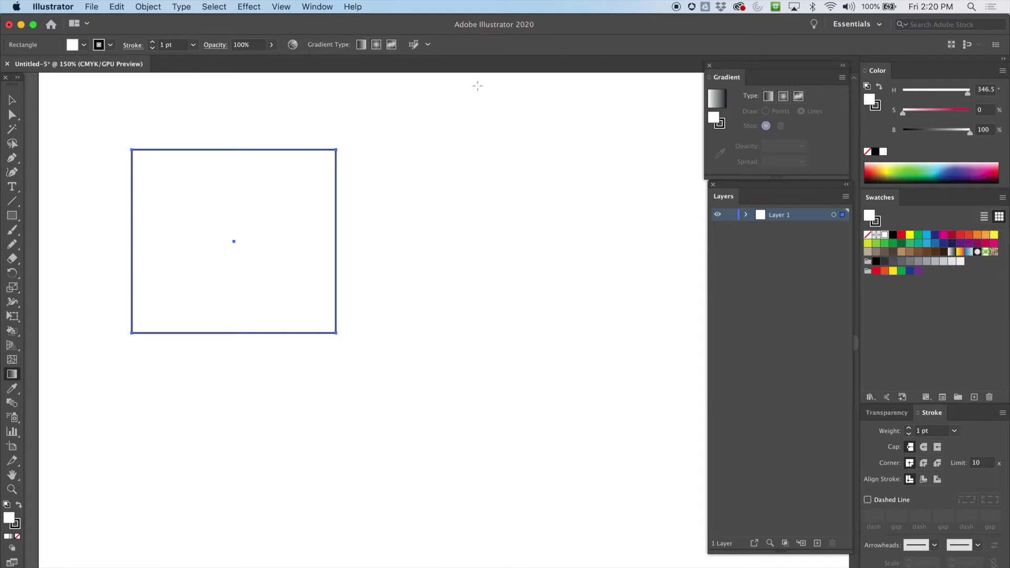
click(323, 191)
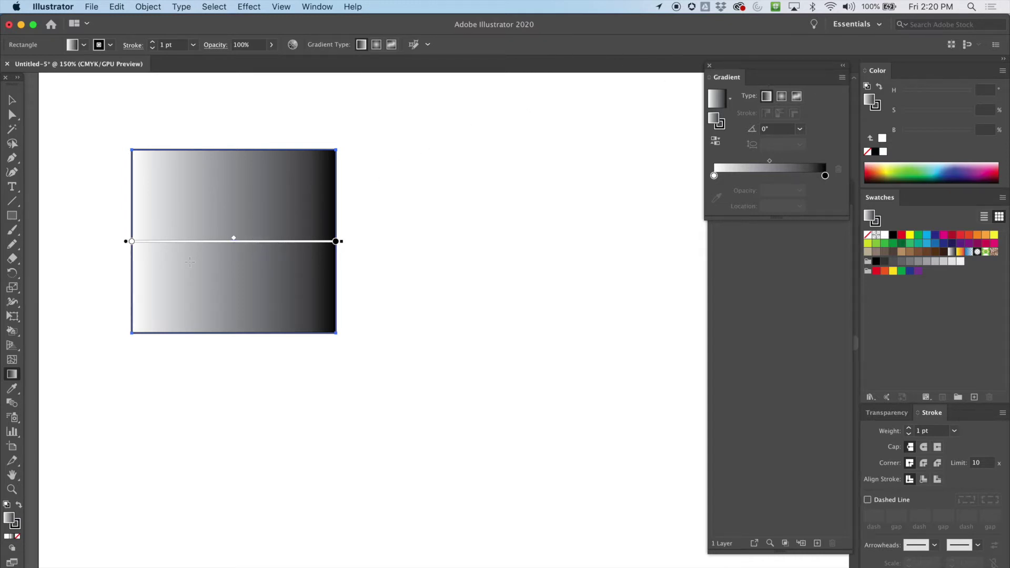
Try sliding the midpoint and both color stops along the rectangle's gradient, returning the stops to the ends
drag(239, 241, 230, 242)
mouse_move(132, 241)
mouse_down()
mouse_move(239, 244)
mouse_move(173, 242)
mouse_up()
drag(335, 242, 121, 257)
click(232, 242)
drag(233, 246, 344, 248)
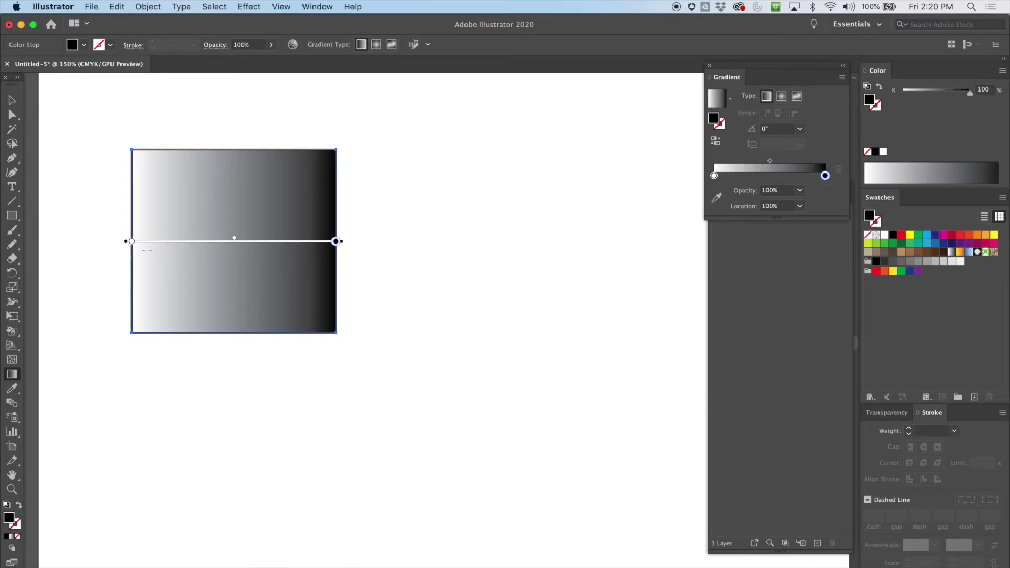
Adjust the gradient so the white color stop sits at 0% and the midpoint lies closer to the white end
click(129, 243)
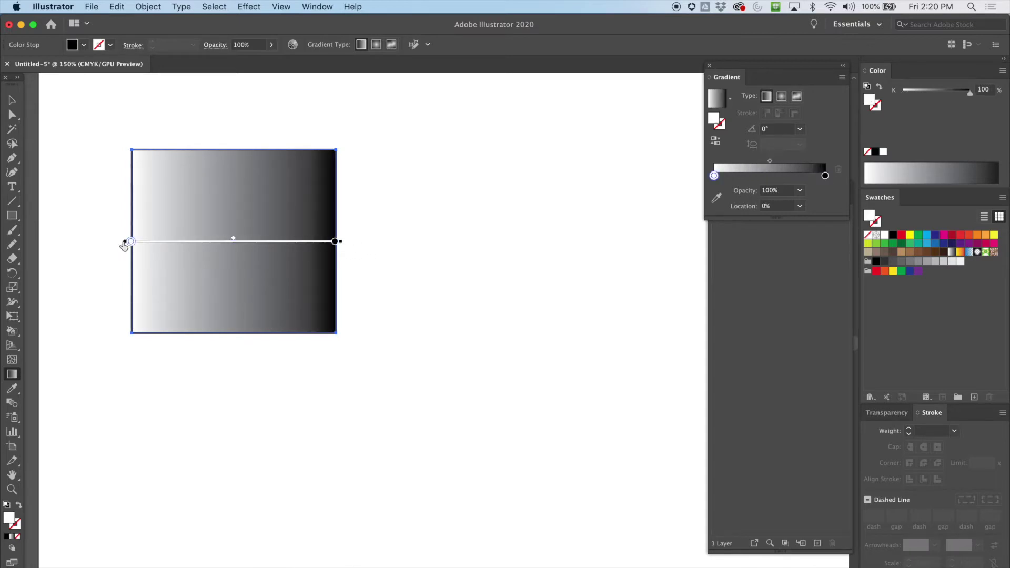
mouse_move(125, 245)
mouse_down()
mouse_move(95, 264)
mouse_move(99, 227)
mouse_move(66, 242)
mouse_move(84, 244)
mouse_move(102, 235)
mouse_move(46, 241)
mouse_move(134, 246)
mouse_move(93, 241)
mouse_up()
drag(162, 242, 214, 239)
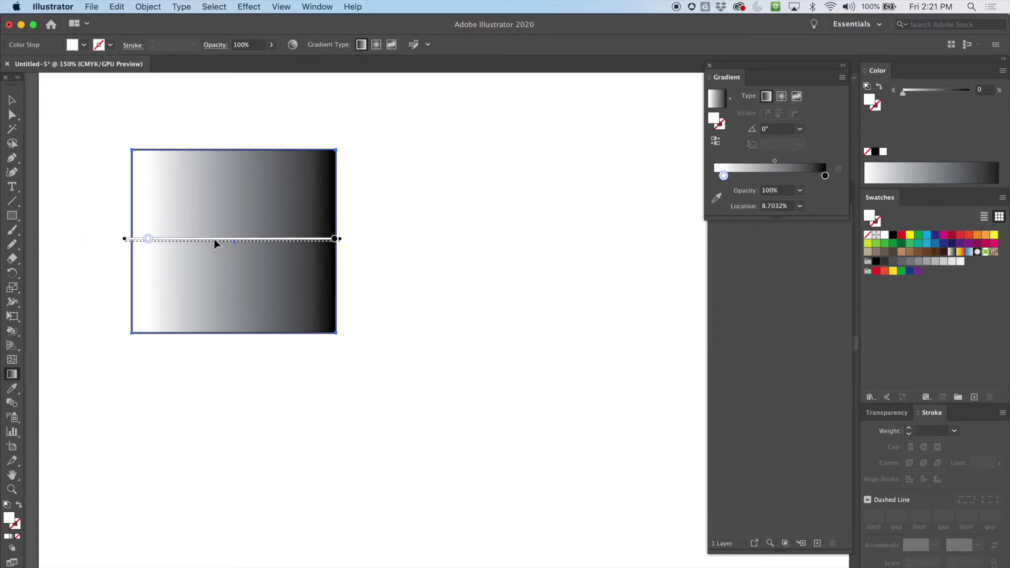
drag(297, 244, 301, 246)
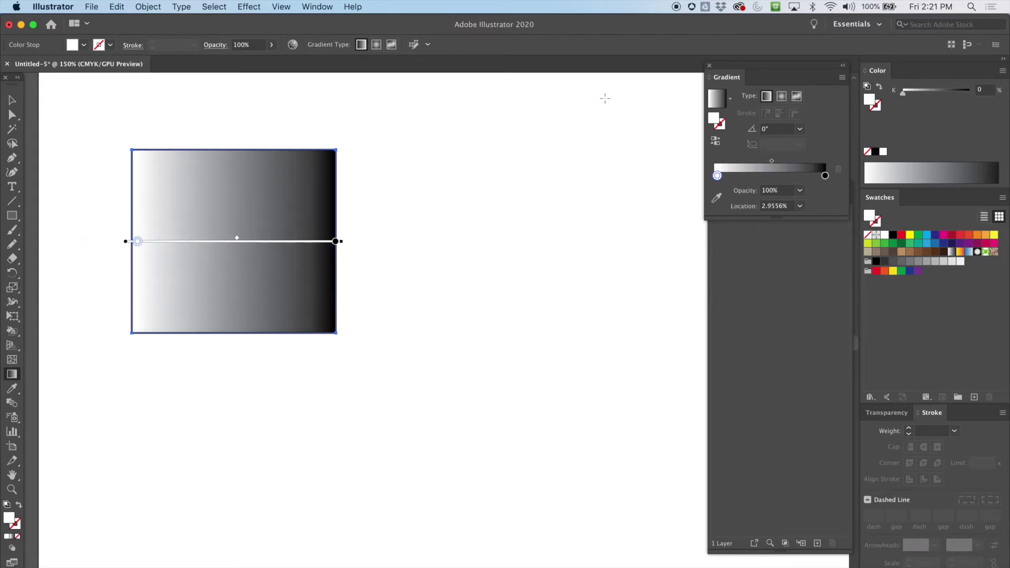
drag(776, 163, 714, 176)
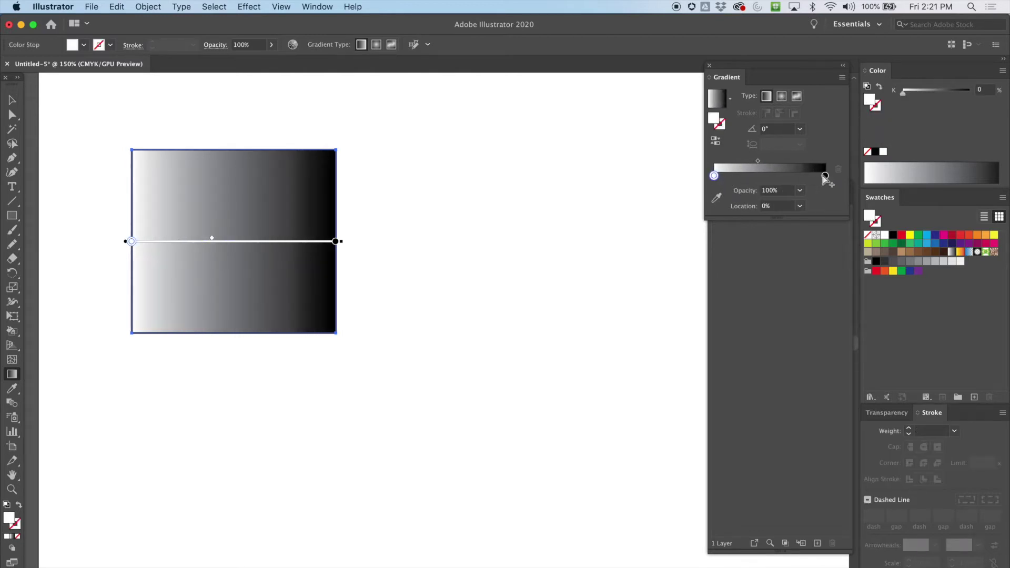
Try gradient angles of 30°, 45° and 180° on the rectangle
click(800, 129)
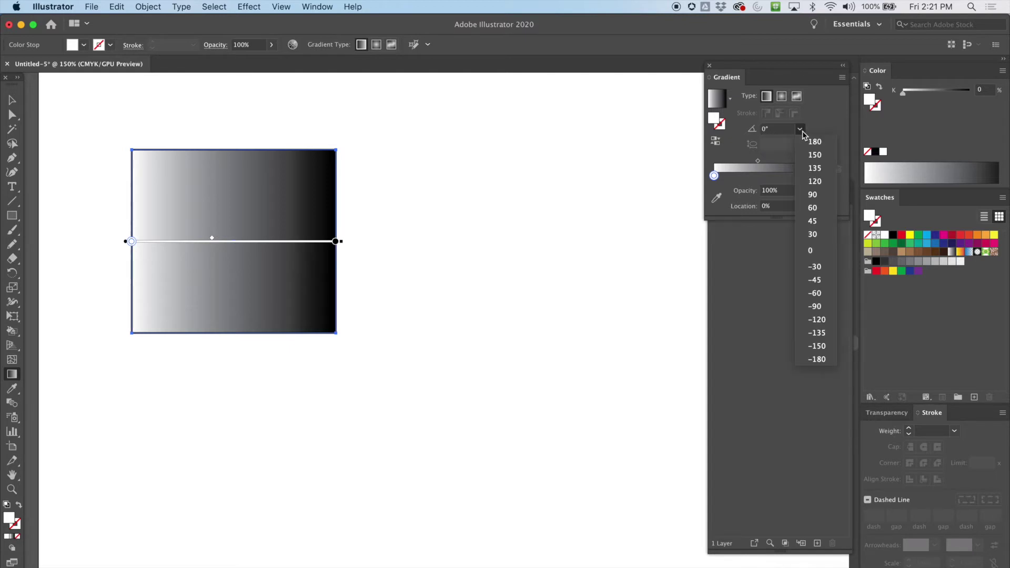
click(815, 234)
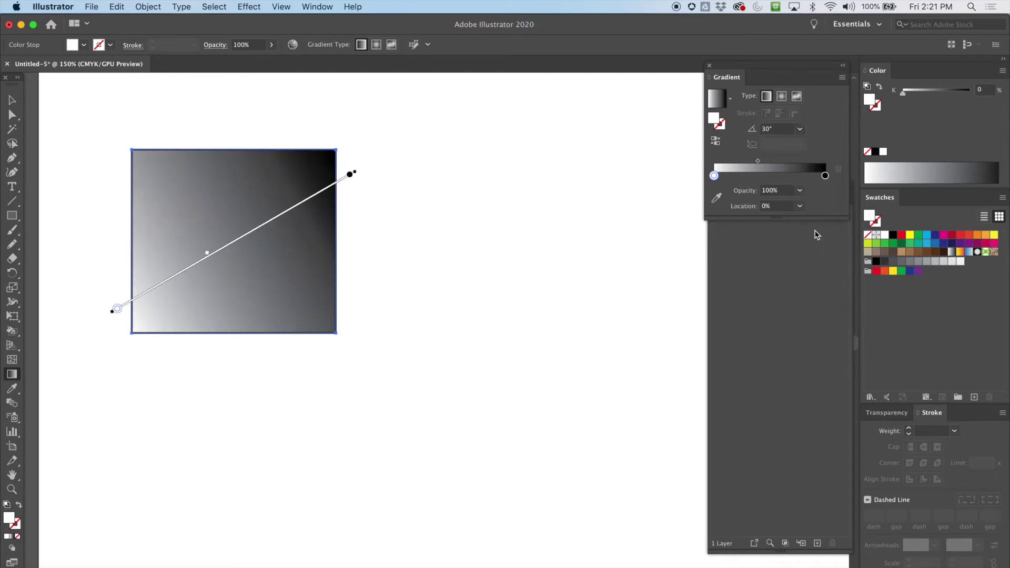
click(800, 130)
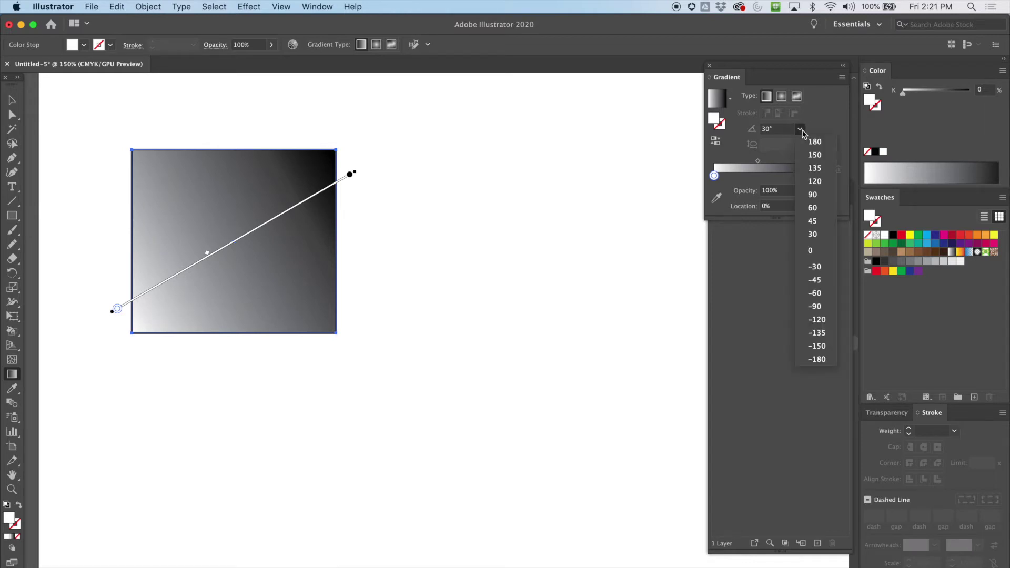
click(814, 222)
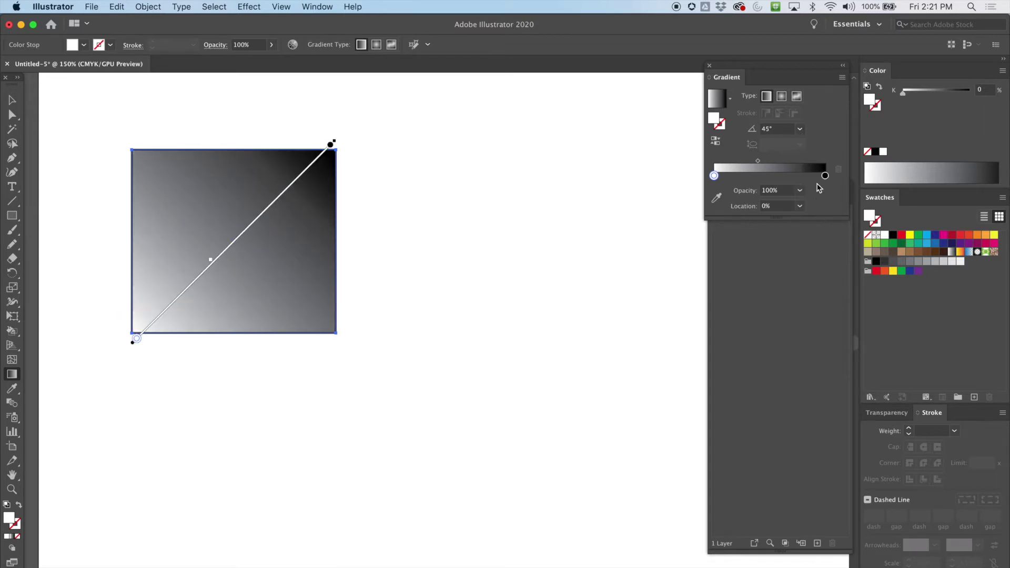
click(801, 129)
click(813, 141)
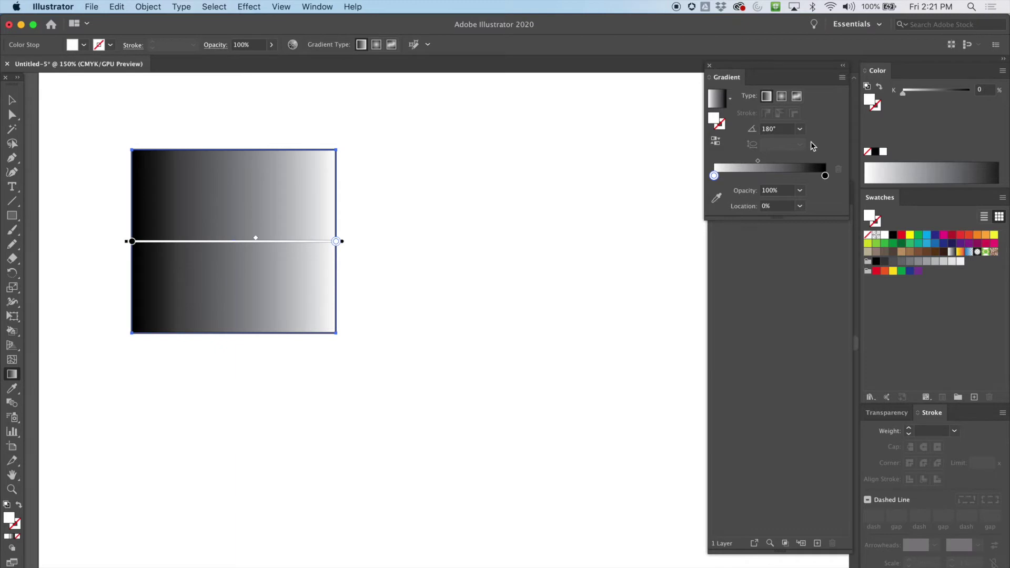
Set the gradient angle to -60° and move the white color stop to a location of about 20%
click(800, 129)
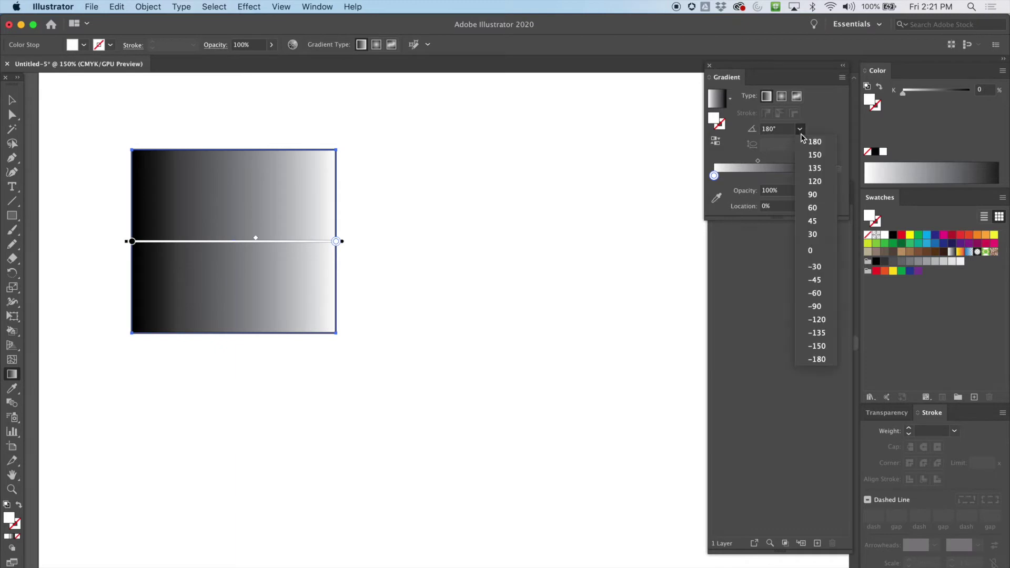
click(815, 294)
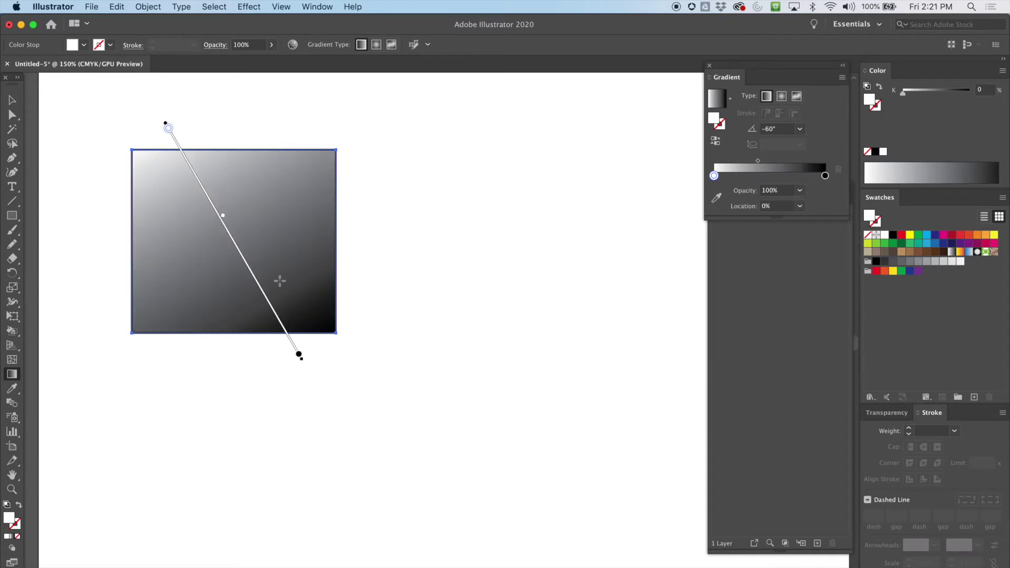
drag(168, 129, 194, 174)
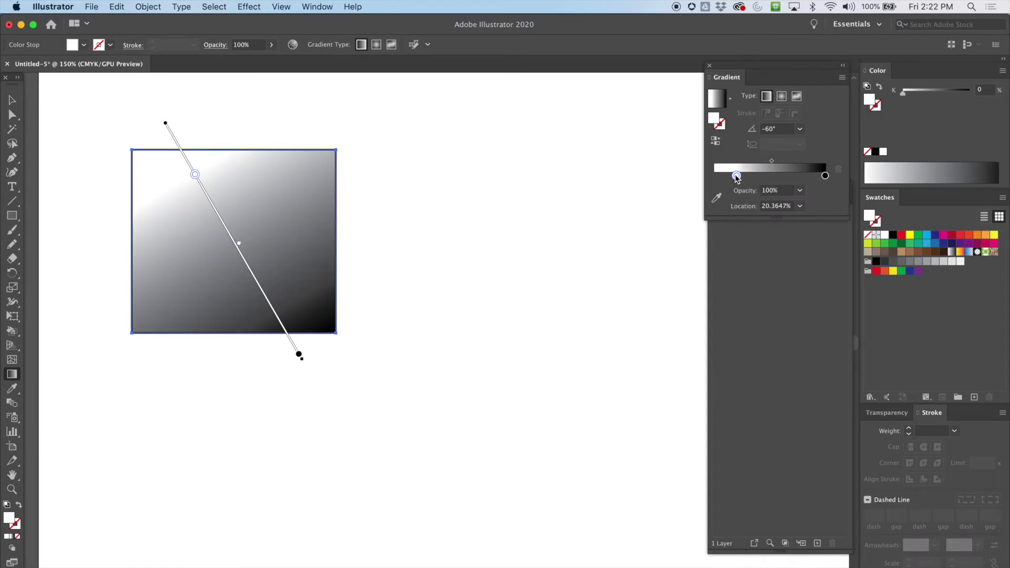
Recolor the white color stop, trying a red-orange swatch and settling on light green (C 50, M 0, Y 100, K 0)
double_click(736, 176)
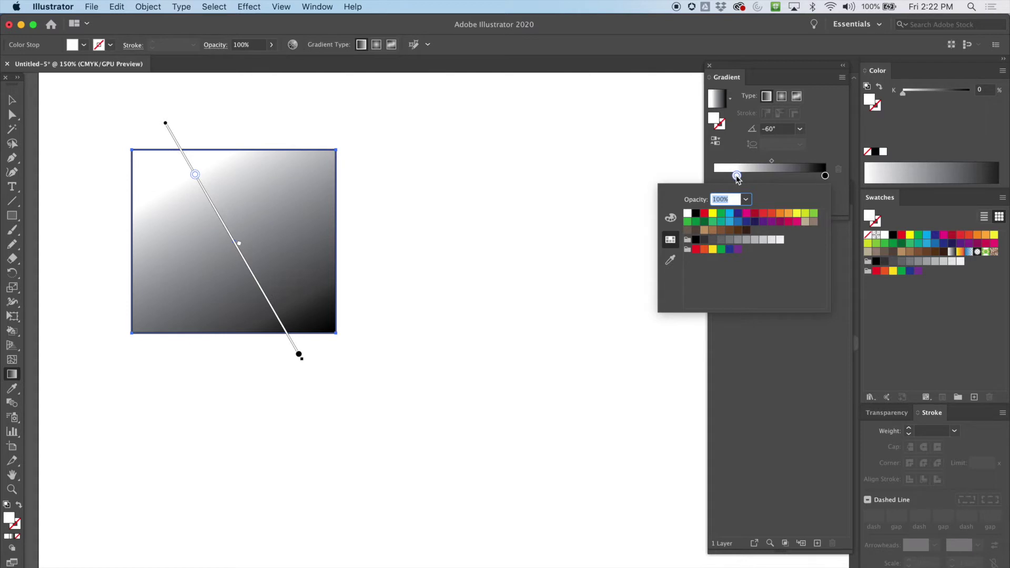
click(771, 213)
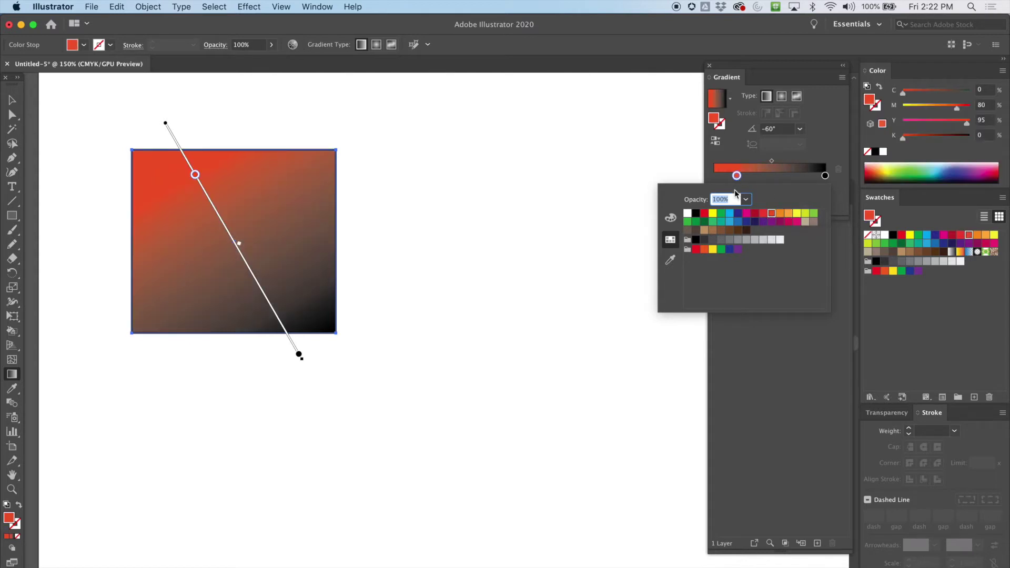
double_click(195, 176)
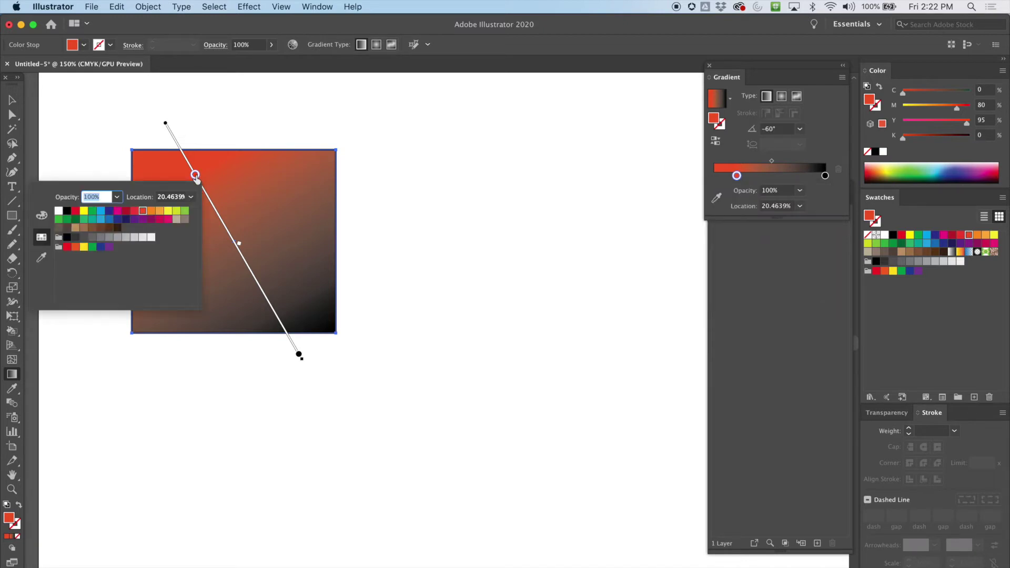
click(186, 211)
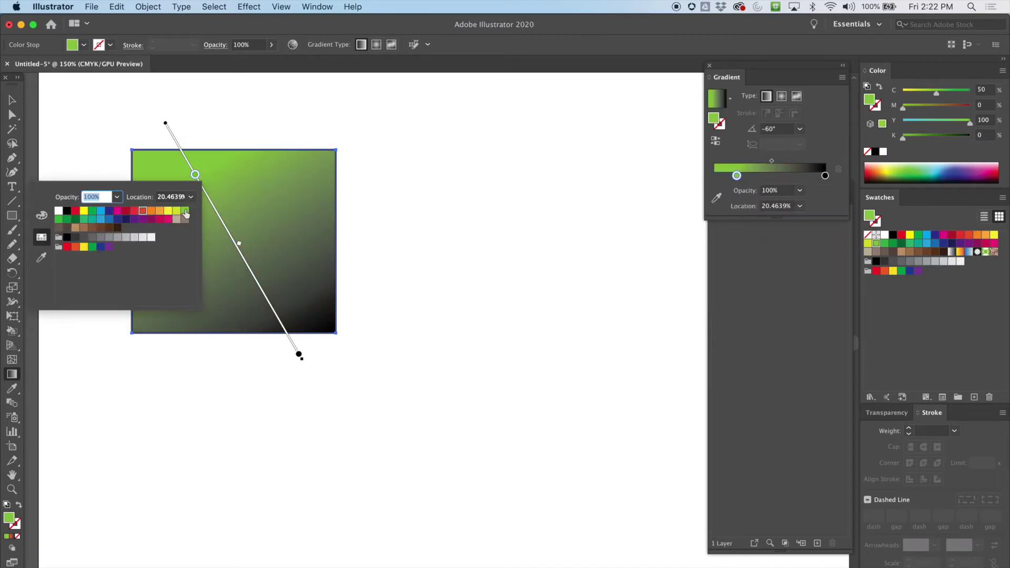
Change the gradient's black end color stop to the light orange swatch (C 0, M 35, Y 85, K 0)
click(299, 355)
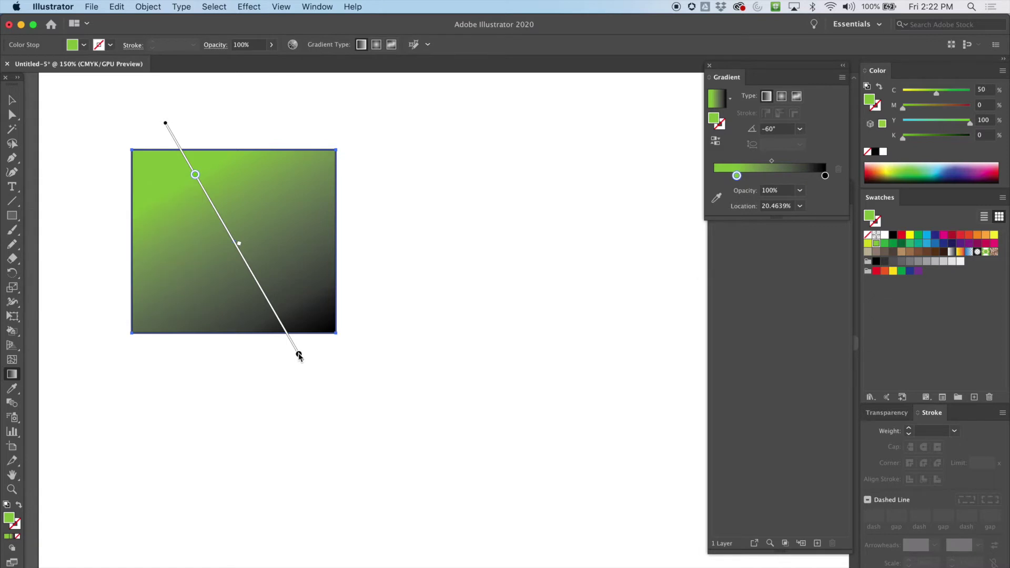
click(298, 356)
double_click(298, 356)
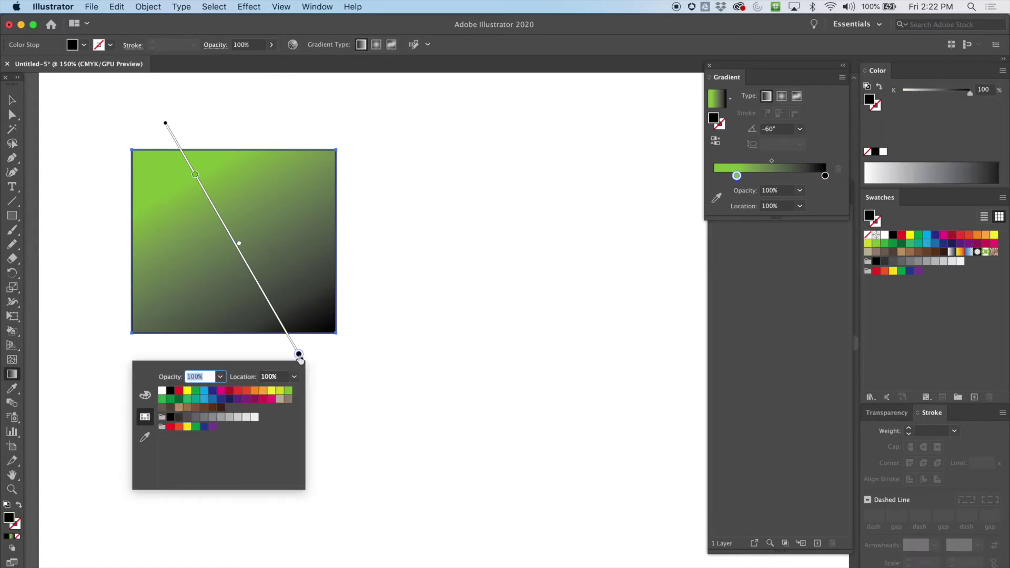
click(263, 391)
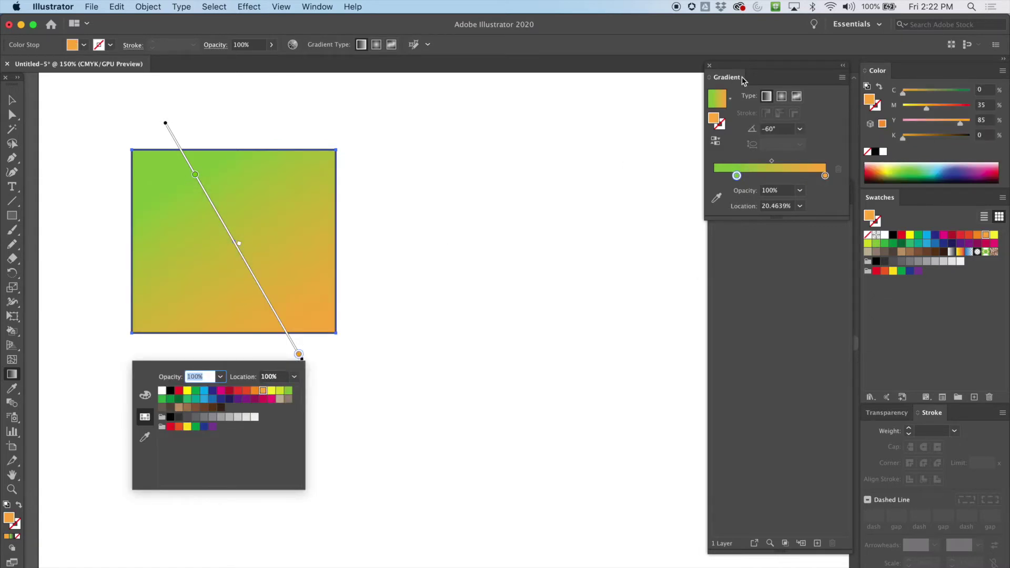
Set the rectangle's gradient angle to 0° and move the green color stop to a location of about 3%
click(800, 129)
click(800, 130)
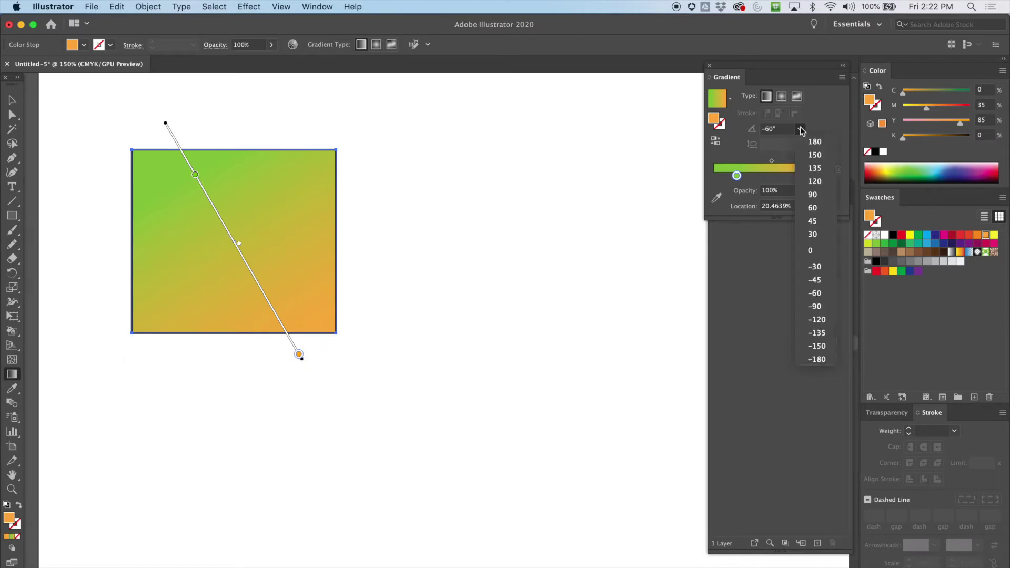
click(810, 252)
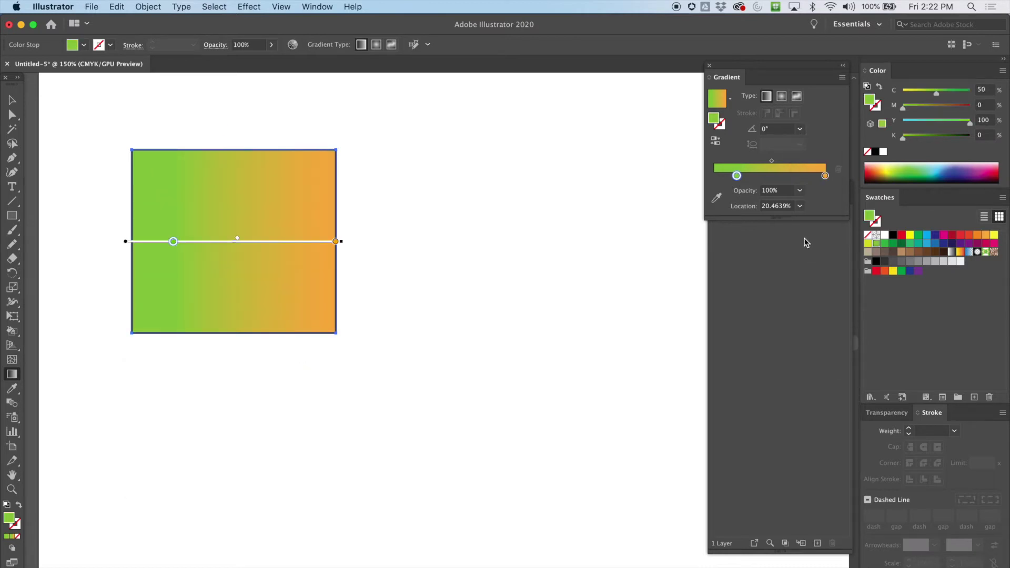
drag(173, 241, 138, 241)
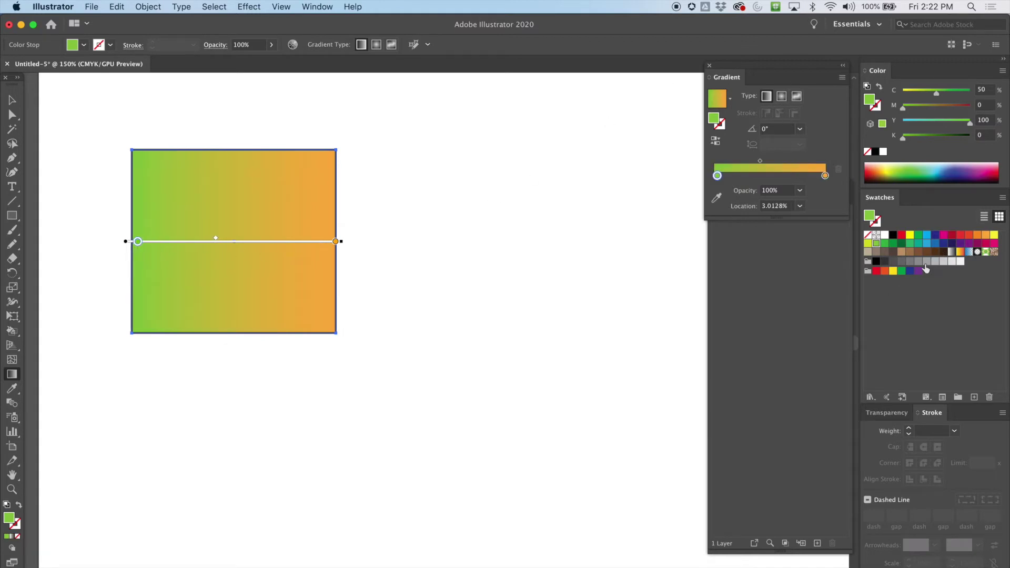
Add a CMYK Yellow color stop to the middle of the gradient and move it to a location of about 29%
drag(910, 235, 770, 175)
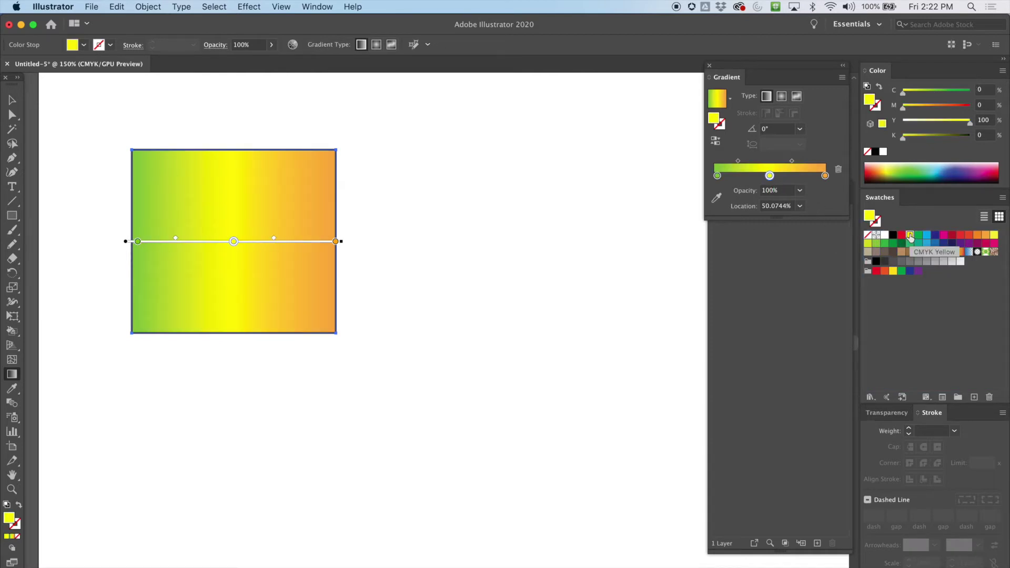
drag(771, 177, 748, 177)
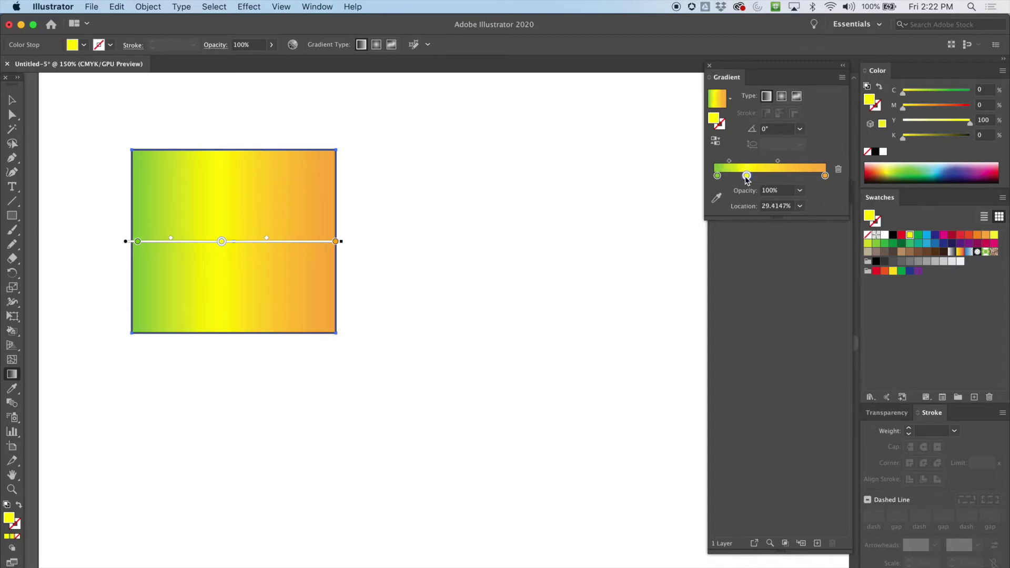
Try adding a dark red color stop (C 15, M 100, Y 90, K 10) at about 67%, and delete it from the gradient
drag(954, 238, 790, 175)
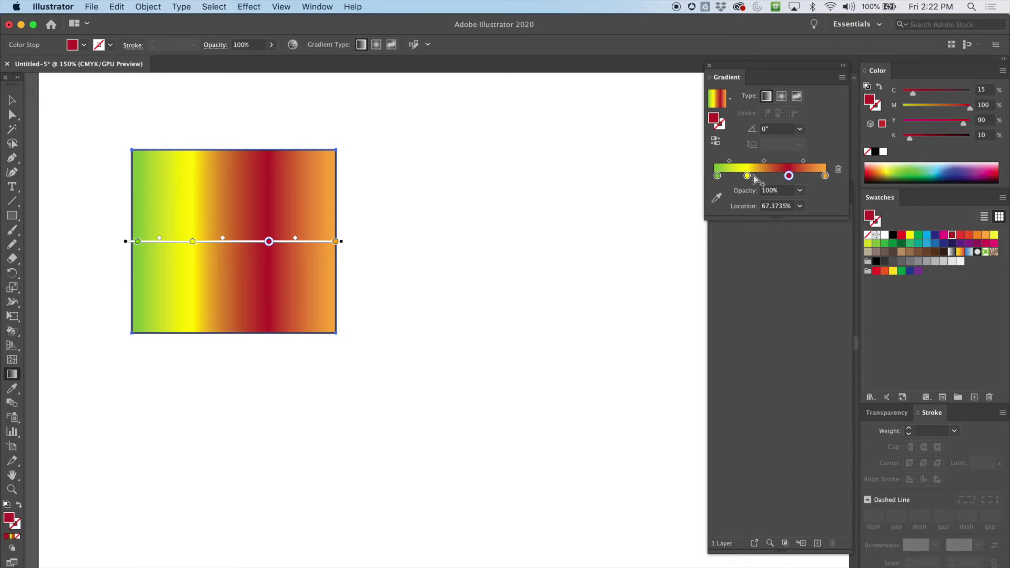
click(790, 176)
click(839, 171)
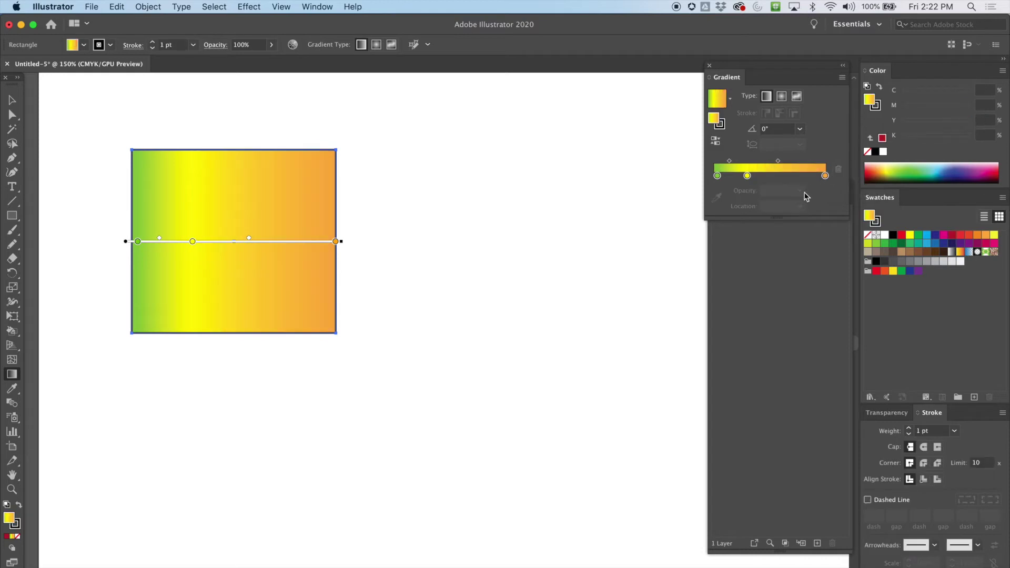
Move the yellow color stop to a location of about 61% and try opacities of 40% and 20% on it
drag(748, 176, 782, 176)
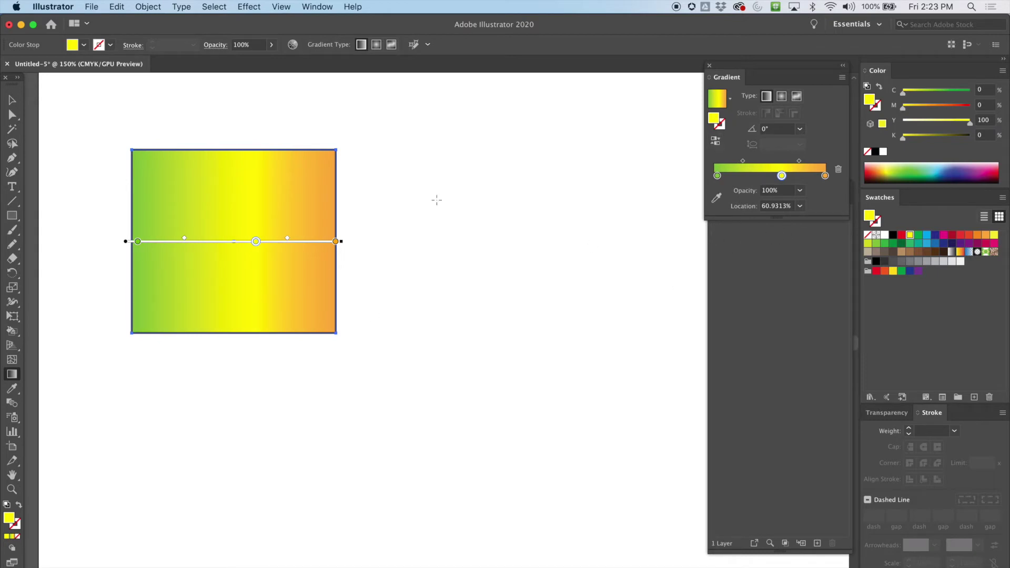
click(800, 192)
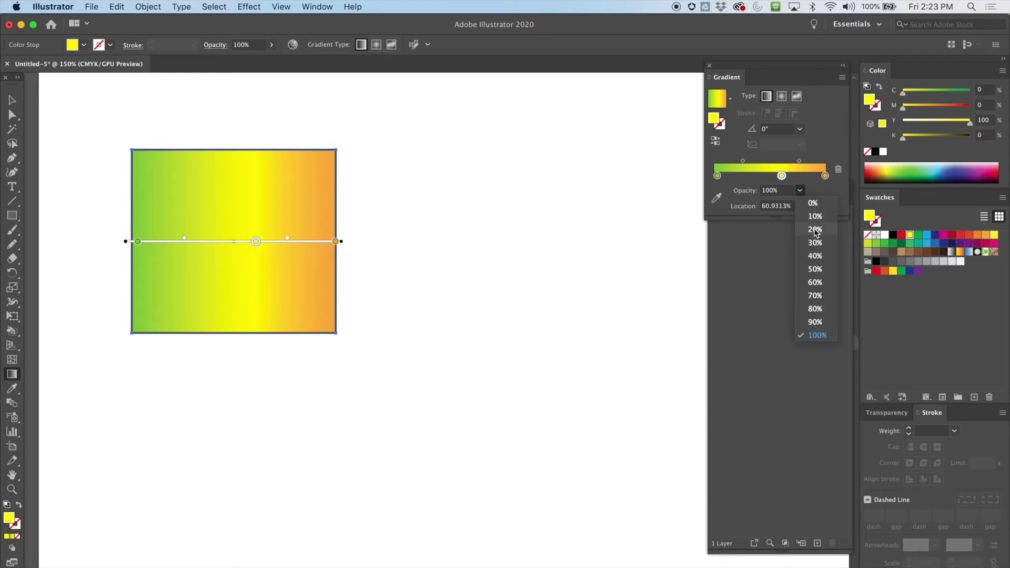
click(816, 256)
click(800, 191)
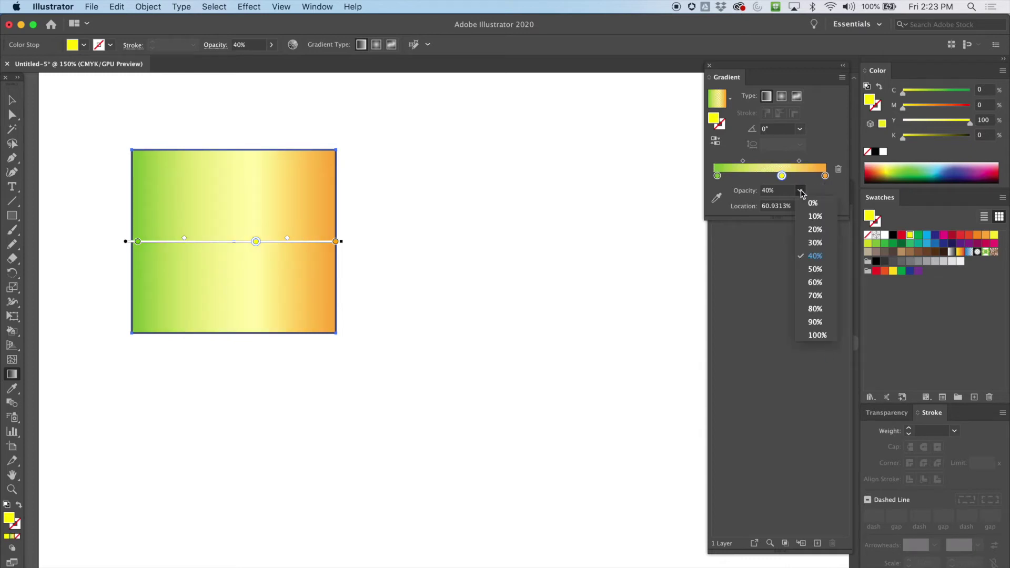
click(816, 230)
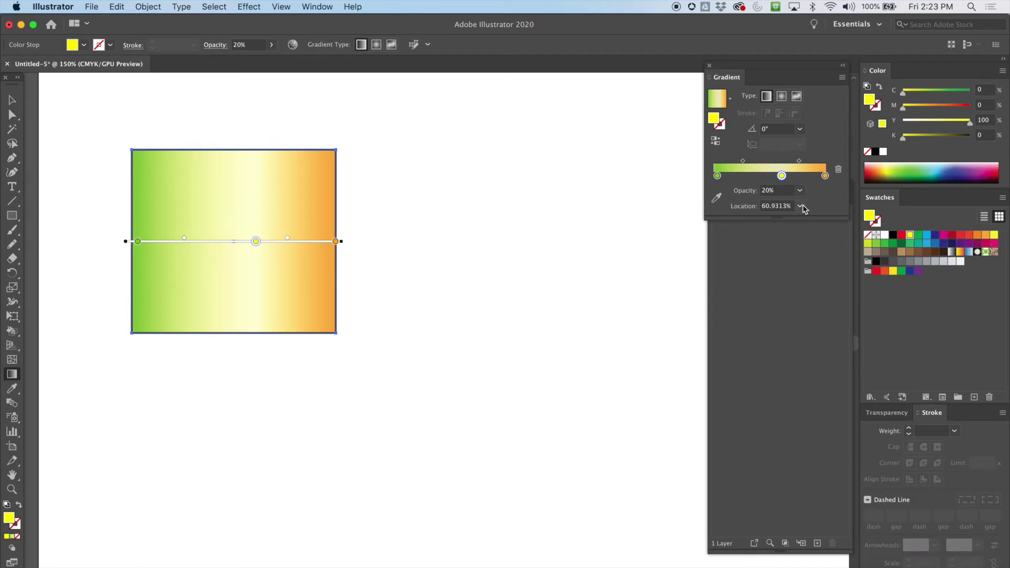
Try locations of 0% and 50% for the yellow color stop, and settle it slightly beyond the middle at about 54%
click(800, 206)
click(815, 221)
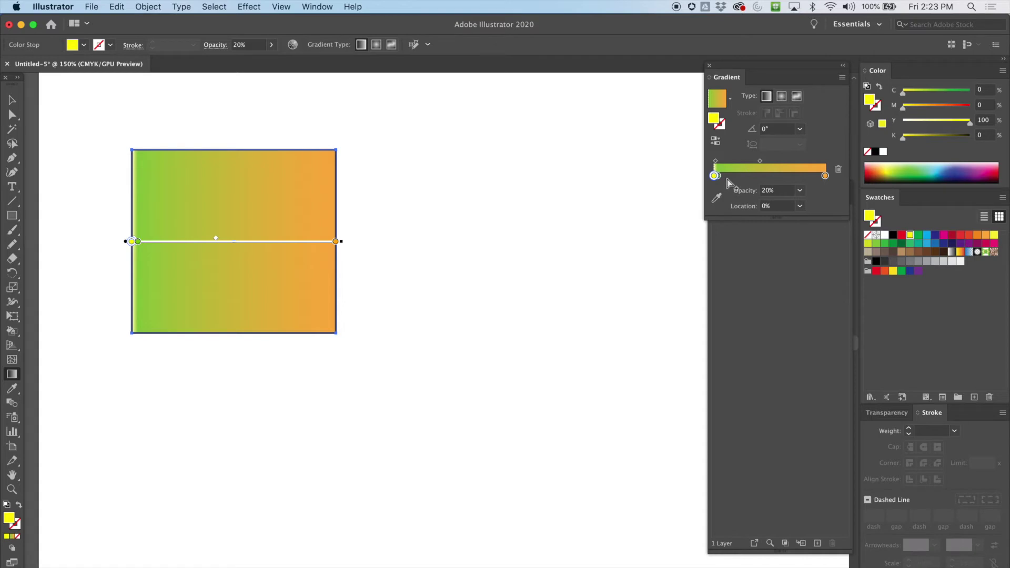
click(800, 206)
click(815, 284)
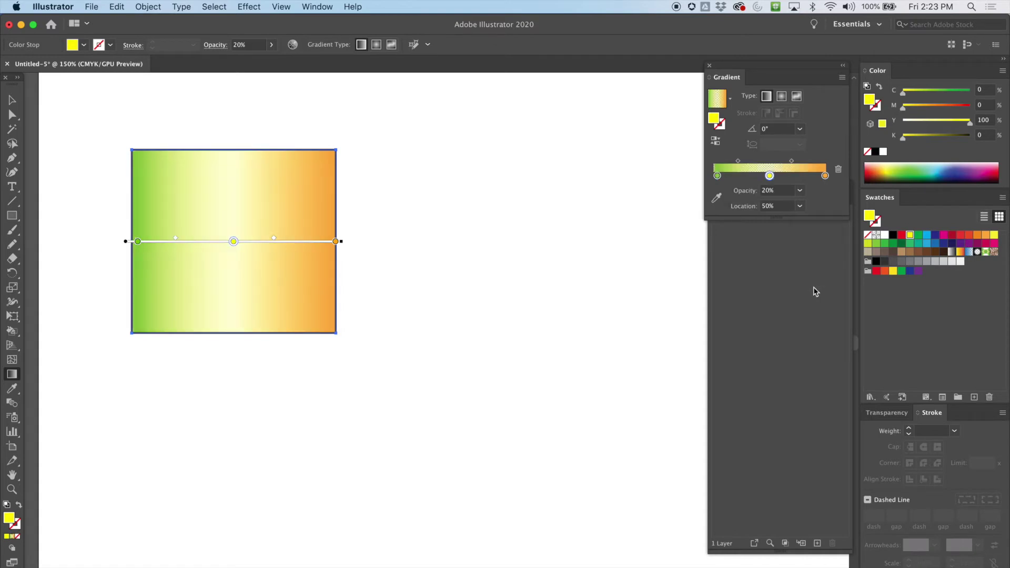
drag(769, 176, 775, 175)
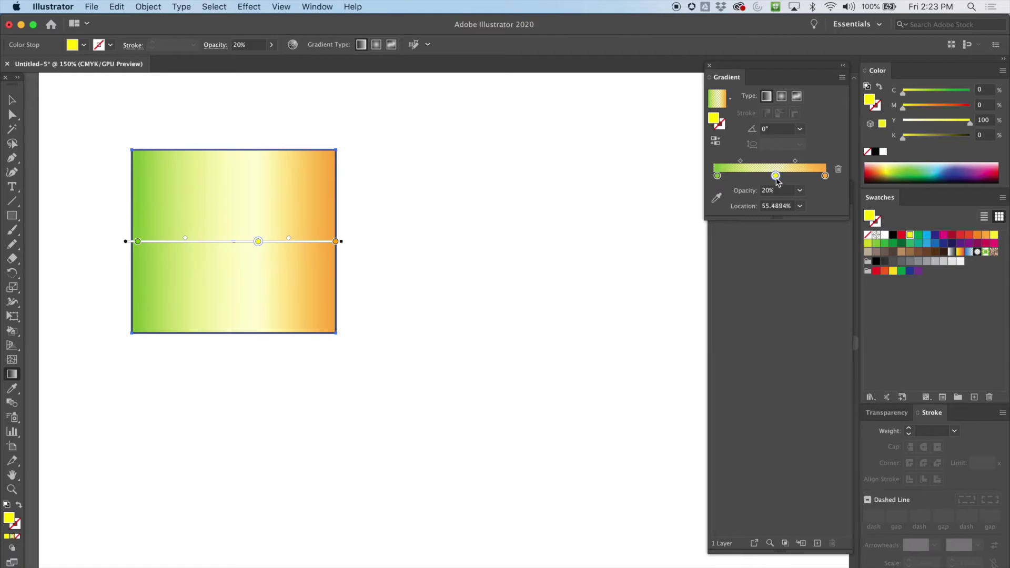
Try an opacity of 0% on the yellow color stop, and set it to 100%
click(801, 191)
click(812, 213)
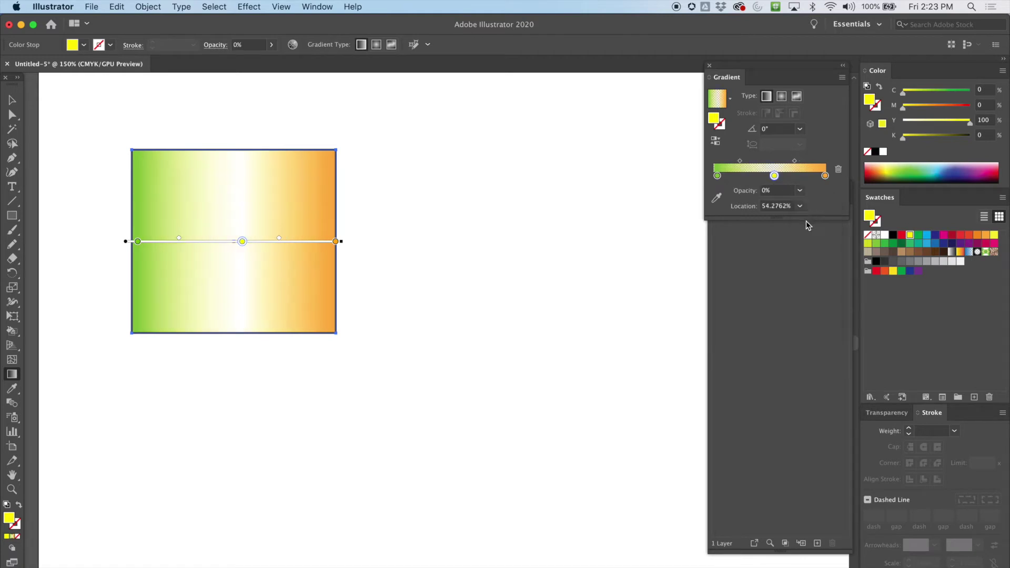
click(800, 191)
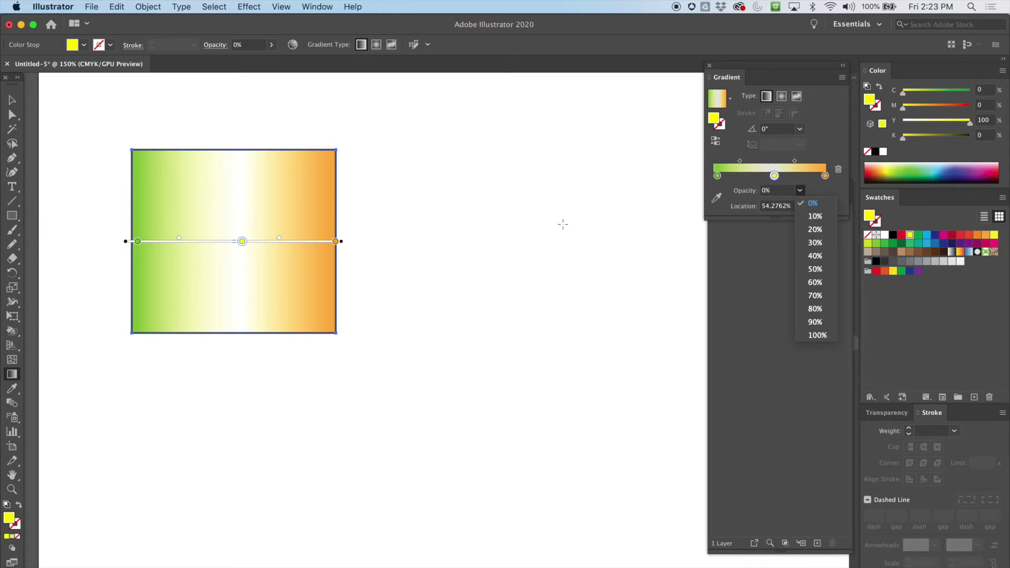
click(827, 336)
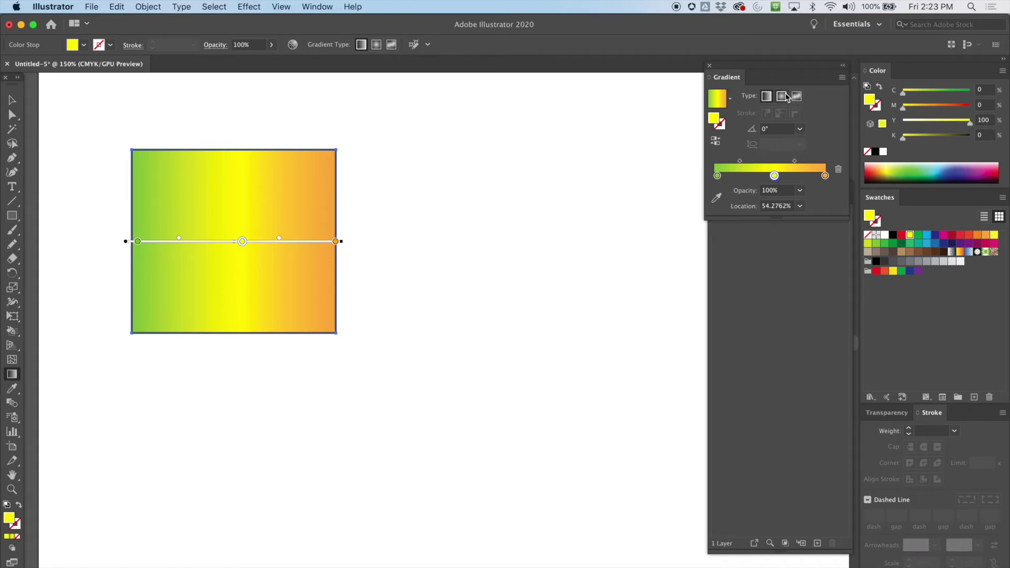
Deselect the rectangle and draw a rounded rectangle of similar size to its right with the same gradient fill
click(12, 100)
click(156, 144)
click(11, 216)
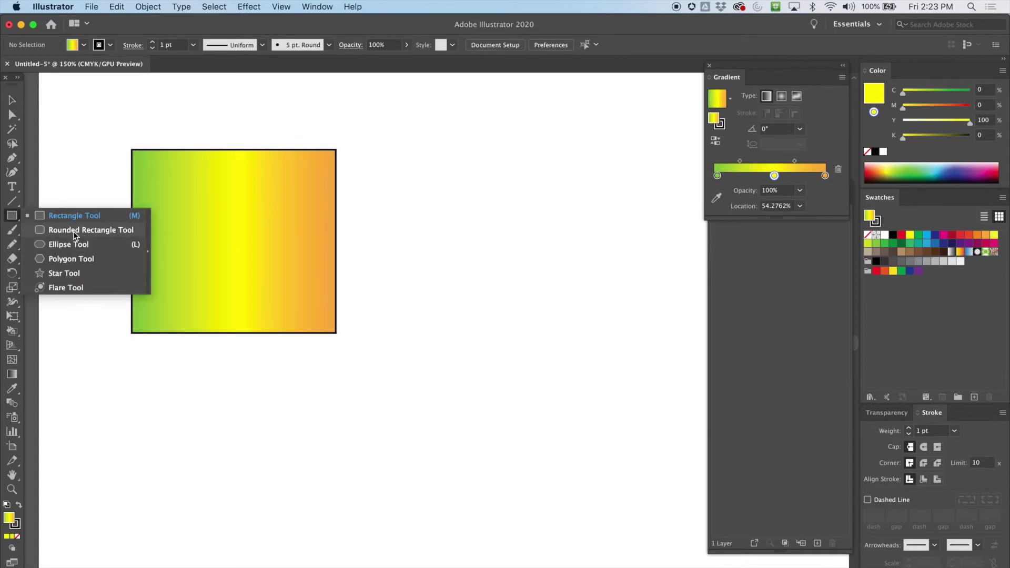
click(74, 231)
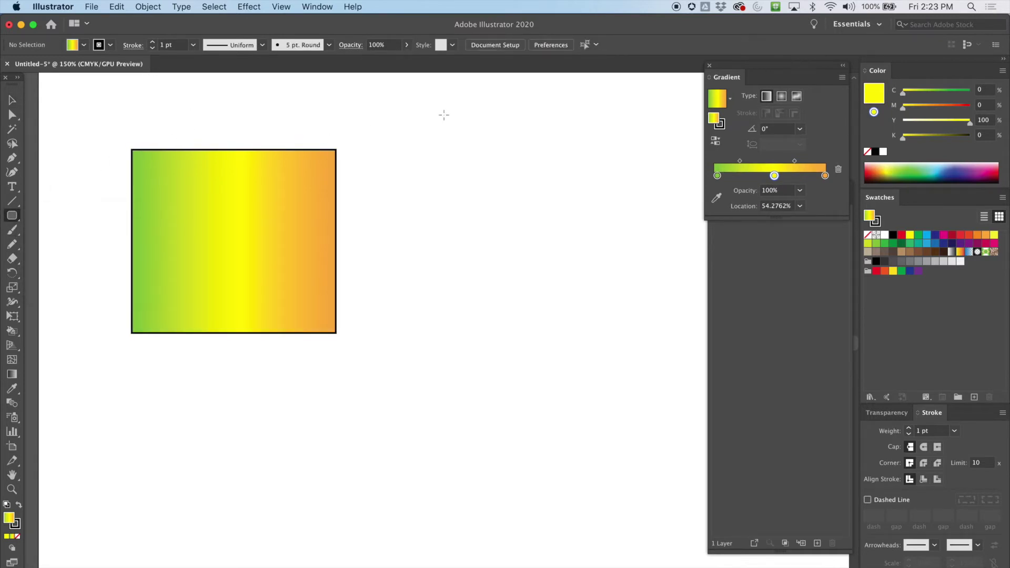
click(420, 159)
click(479, 359)
mouse_move(432, 193)
mouse_down()
mouse_move(610, 342)
mouse_move(611, 333)
mouse_up()
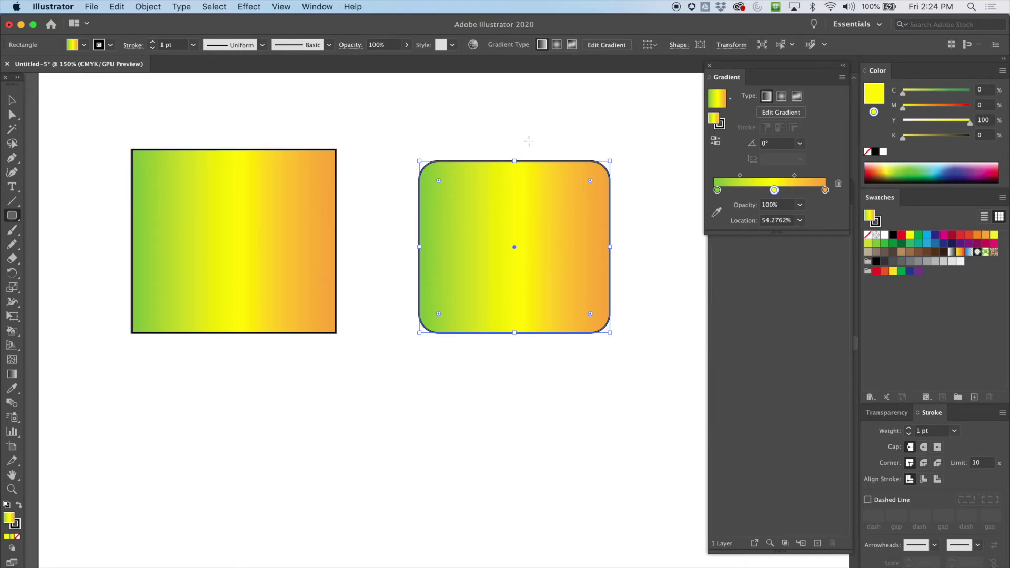
Apply a radial gradient to the rounded rectangle and move its green origin toward the shape's upper-left corner
click(780, 100)
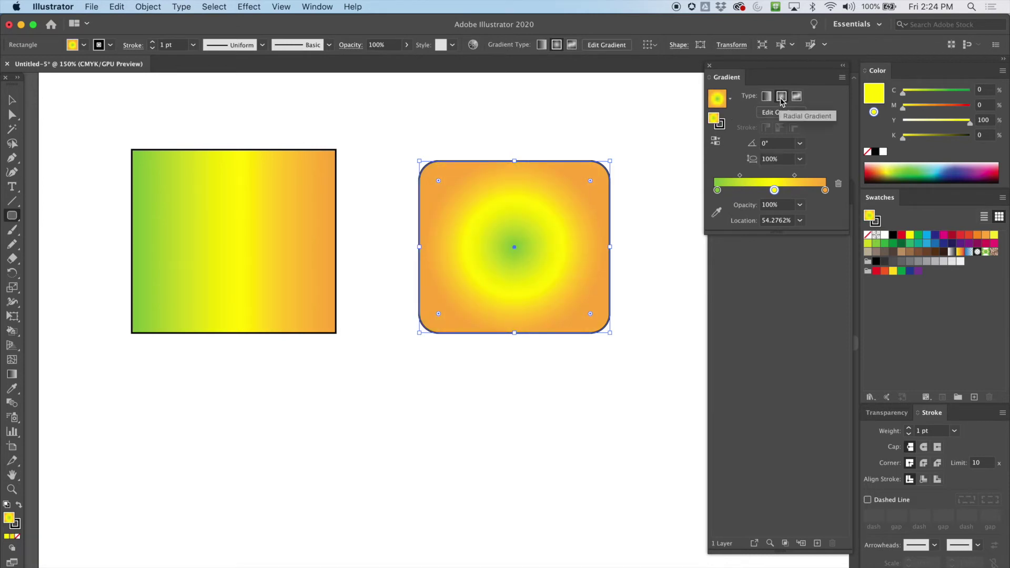
key(g)
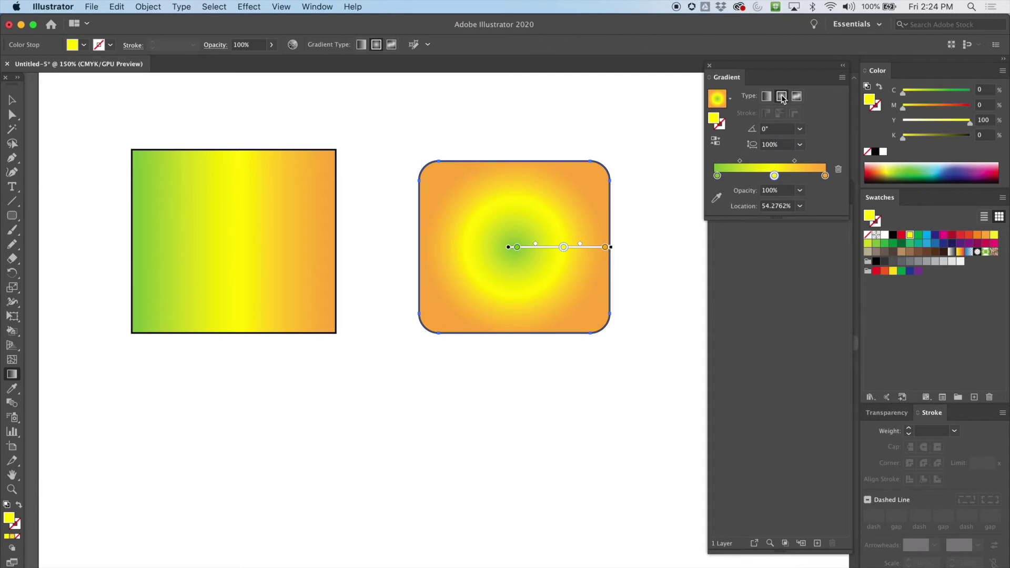
mouse_move(557, 258)
mouse_move(518, 247)
mouse_down()
mouse_move(571, 248)
mouse_move(600, 276)
mouse_move(576, 319)
mouse_move(605, 254)
mouse_move(640, 289)
mouse_move(677, 293)
mouse_move(520, 248)
mouse_move(579, 268)
mouse_up()
mouse_move(508, 245)
mouse_down()
mouse_move(466, 185)
mouse_move(454, 197)
mouse_move(434, 181)
mouse_up()
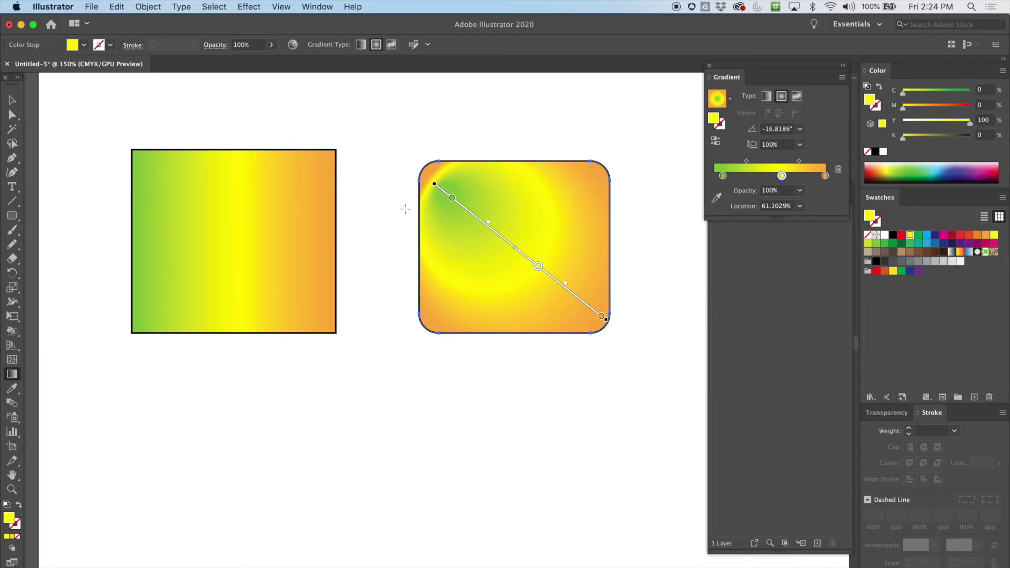
Stretch the radial gradient diagonally to the rounded rectangle's upper-left corner and move the orange end stop to about 98%
drag(408, 219, 388, 214)
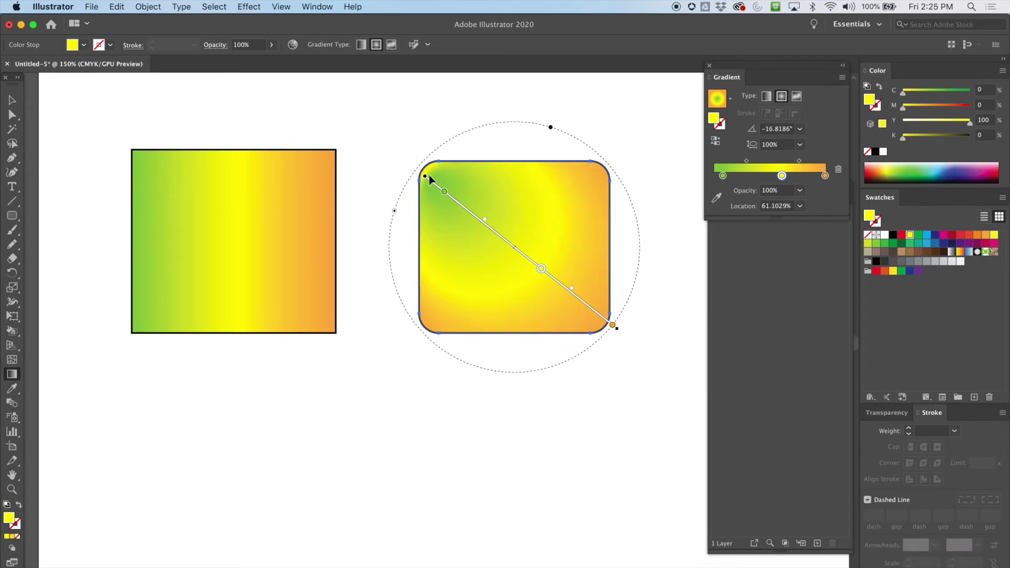
drag(425, 175, 424, 165)
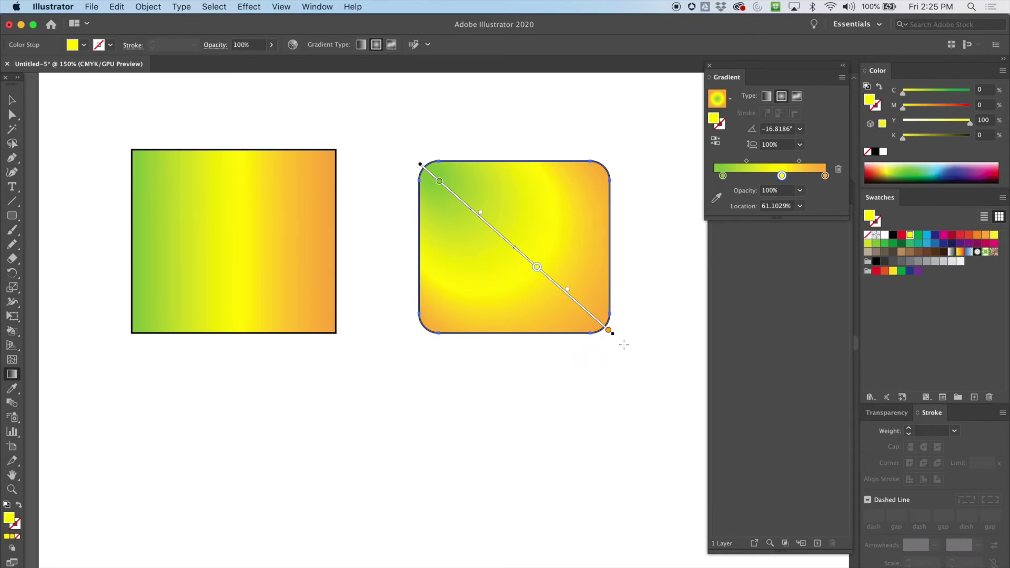
mouse_move(613, 337)
mouse_down()
mouse_move(598, 361)
mouse_move(605, 326)
mouse_up()
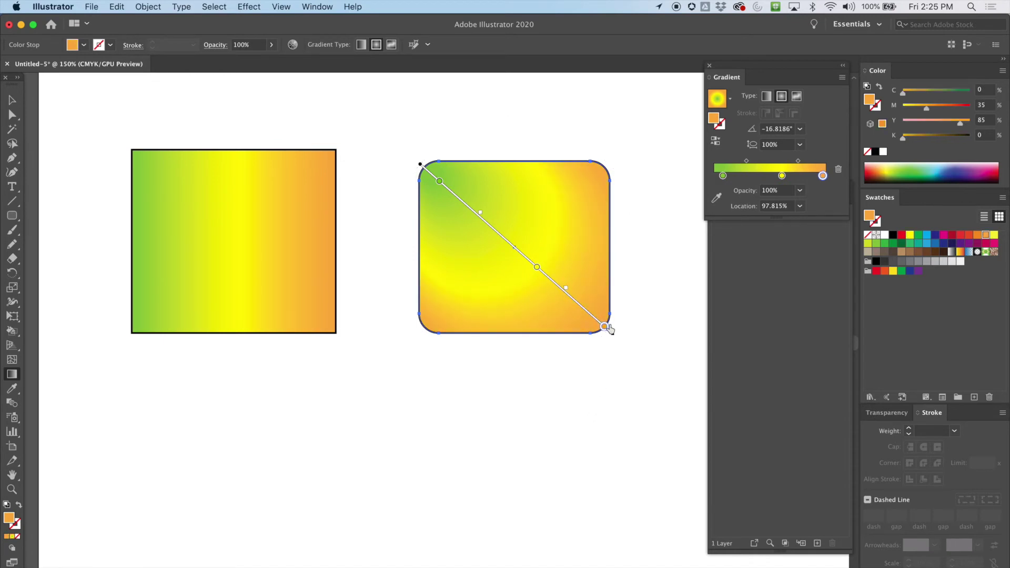
Reduce the rounded rectangle's stroke weight to 0 pt and deselect the shape
key(v)
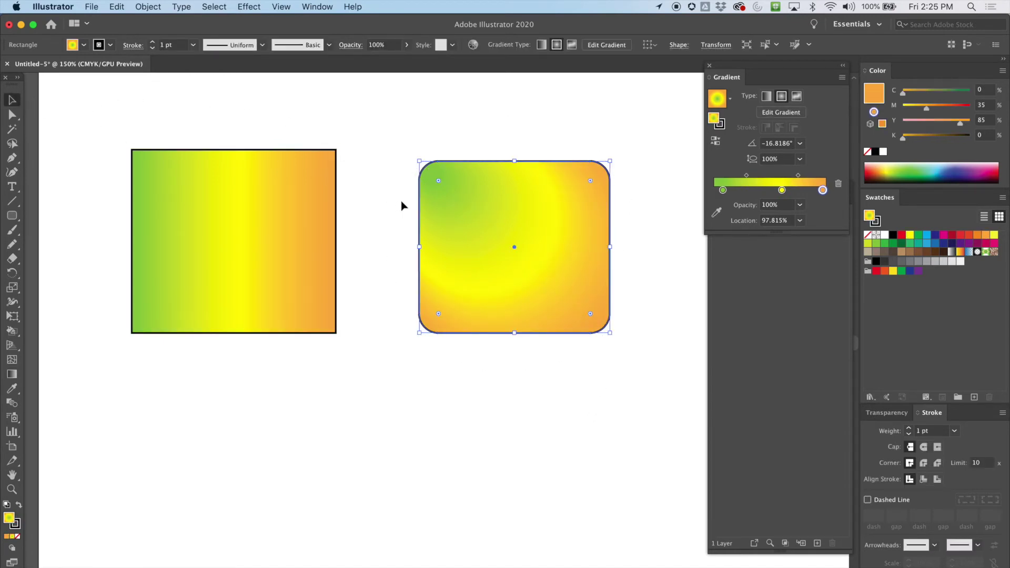
click(152, 48)
click(153, 48)
click(153, 48)
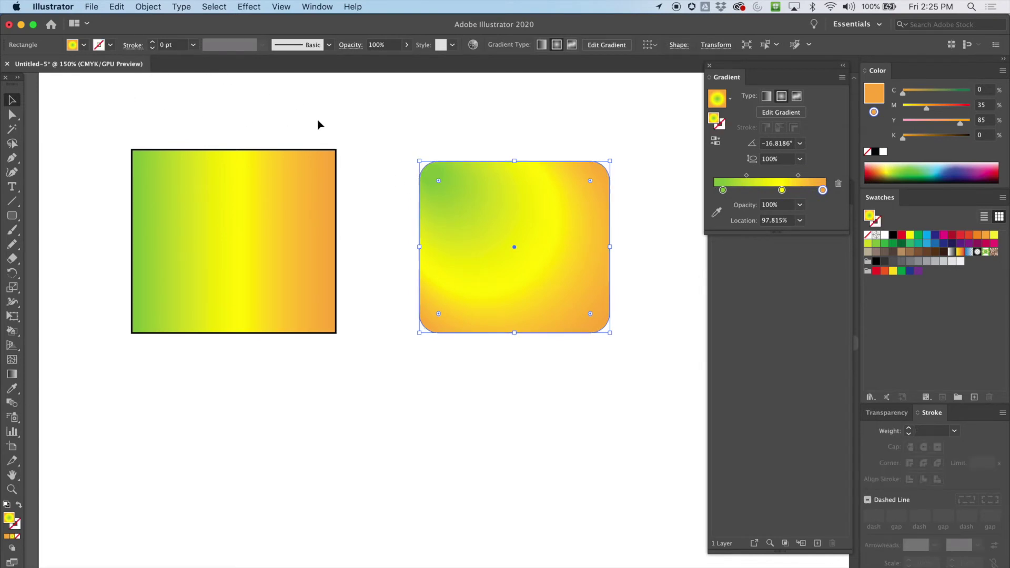
click(315, 134)
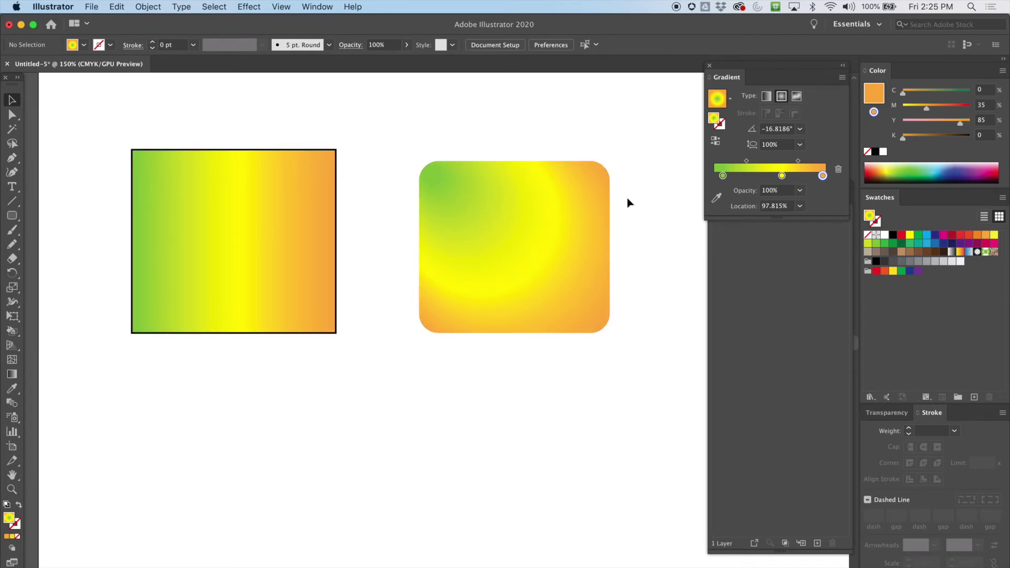
Draw a circle with the Ellipse tool to the right of the rounded rectangle, about the same height
click(15, 216)
click(18, 216)
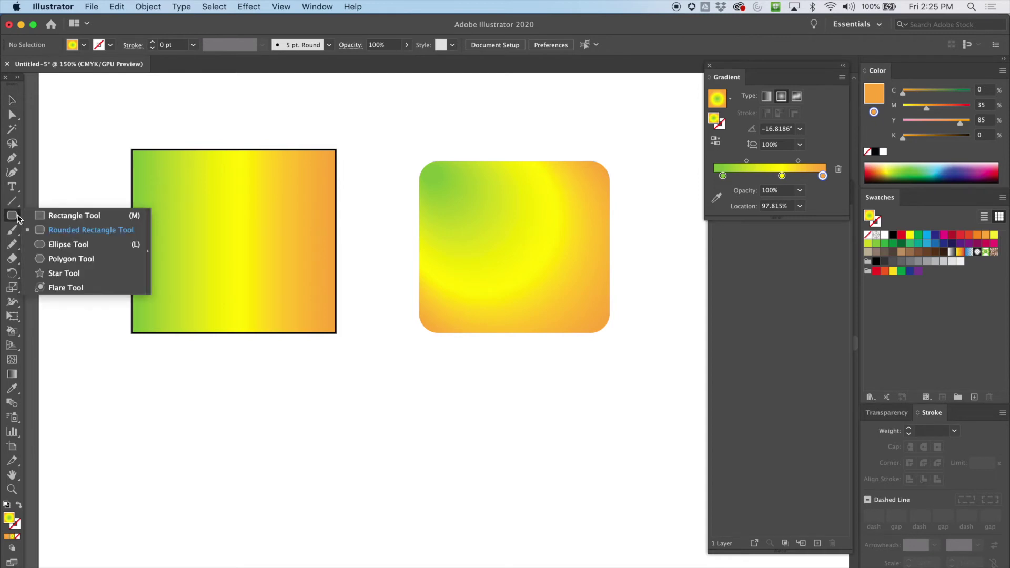
click(77, 245)
scroll(393, 273, right, 5)
drag(523, 164, 690, 357)
drag(636, 384, 519, 377)
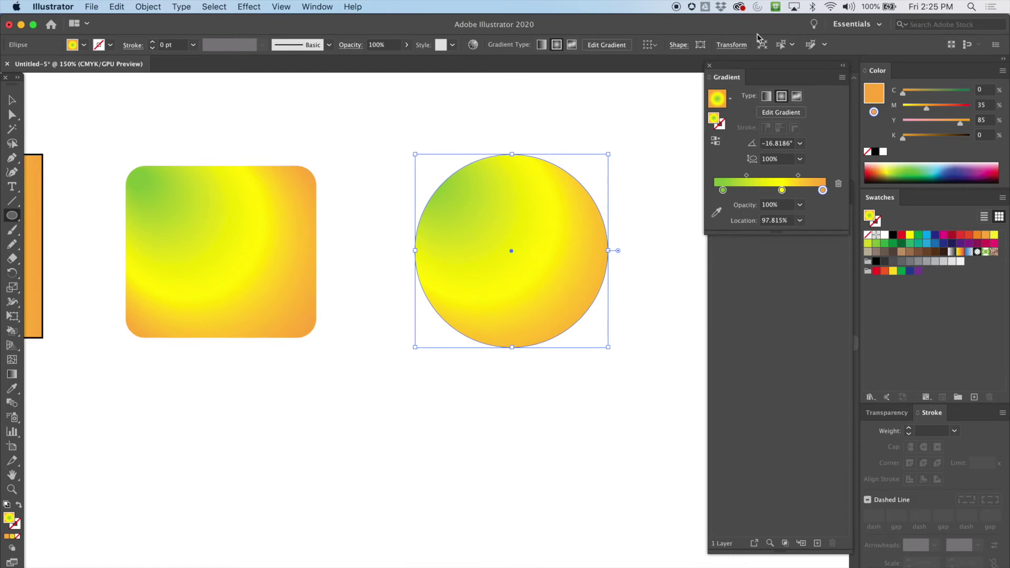
Switch the circle's gradient type between freeform and linear to compare them, ending on linear
click(797, 97)
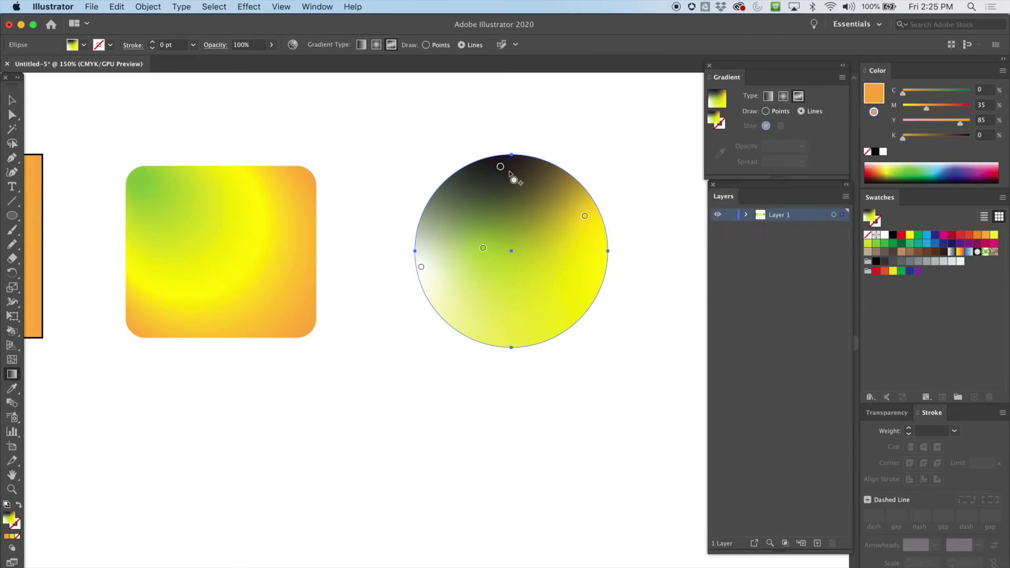
click(768, 98)
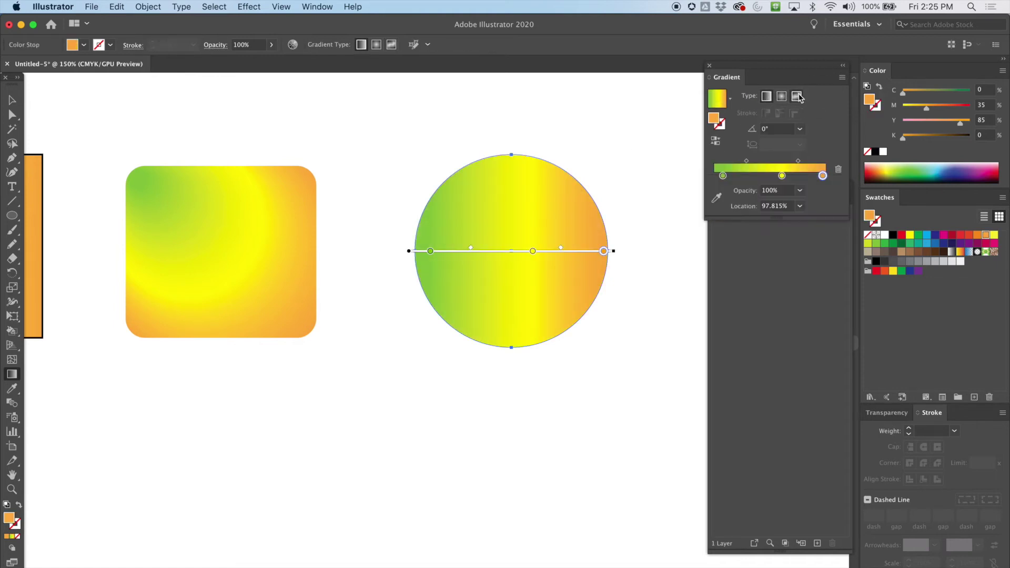
click(797, 98)
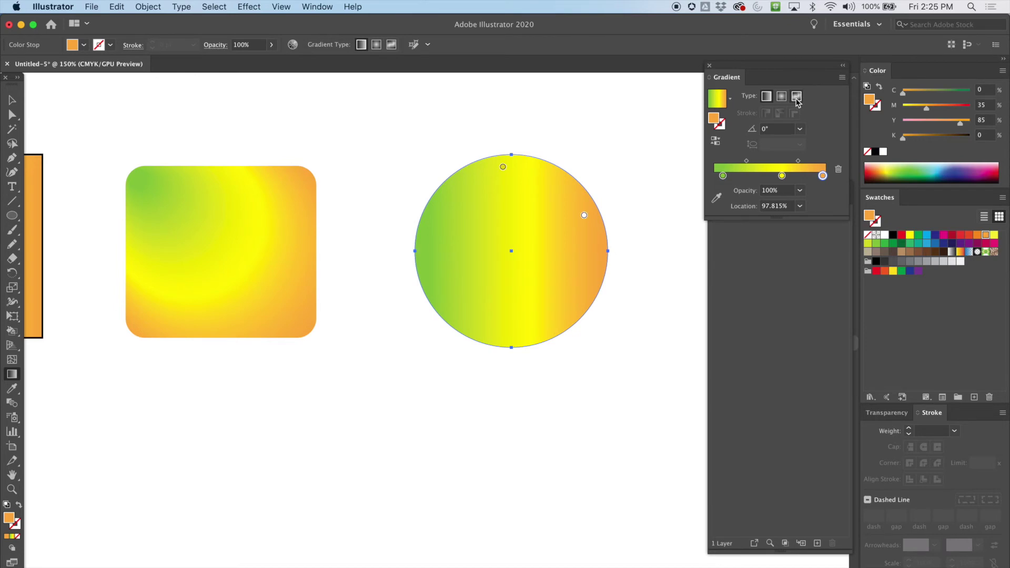
click(767, 96)
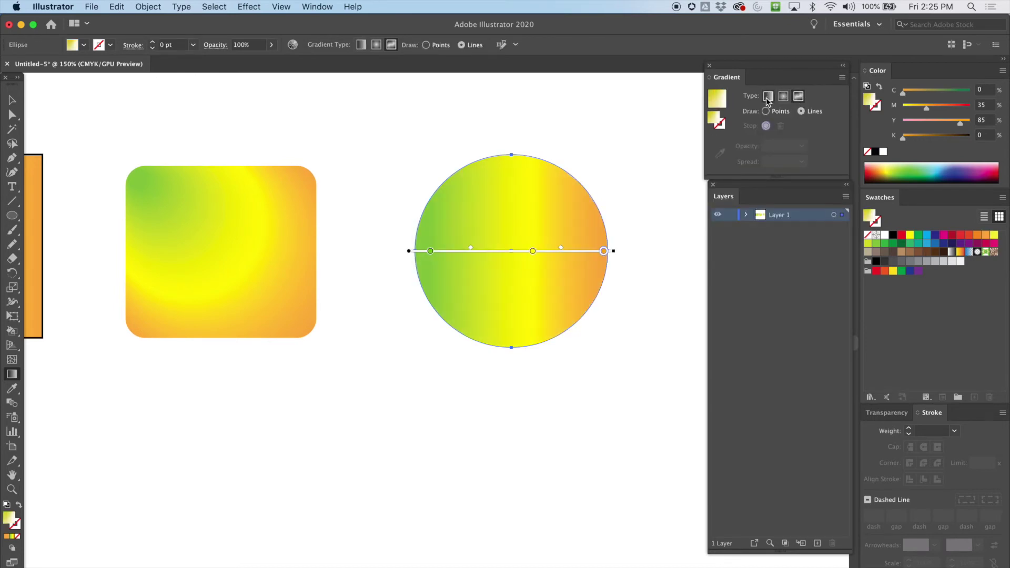
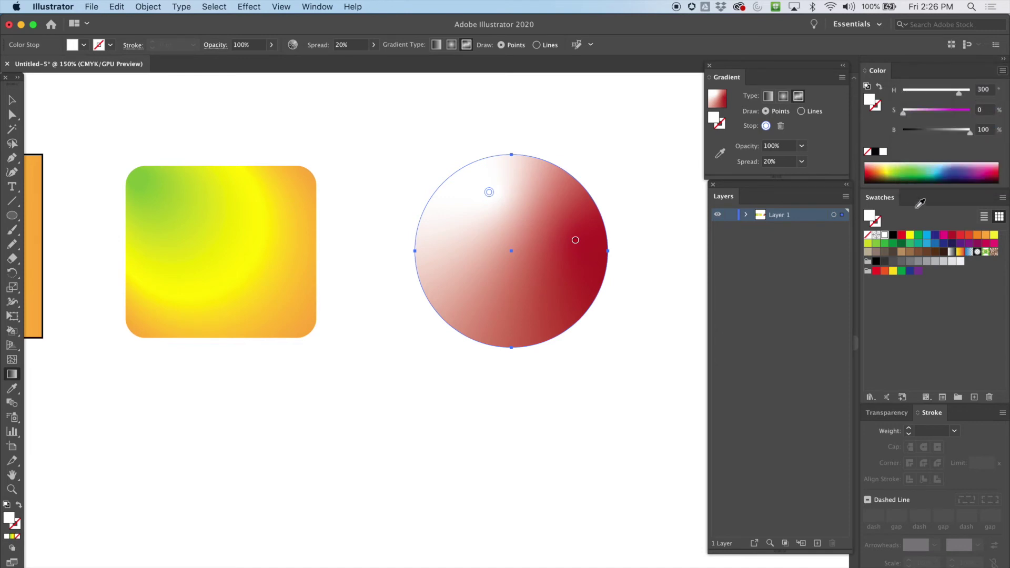
Recolor the circle's upper freeform stop to pale pink with 13% saturation and 97% brightness, and reduce its spread to 0%
click(952, 235)
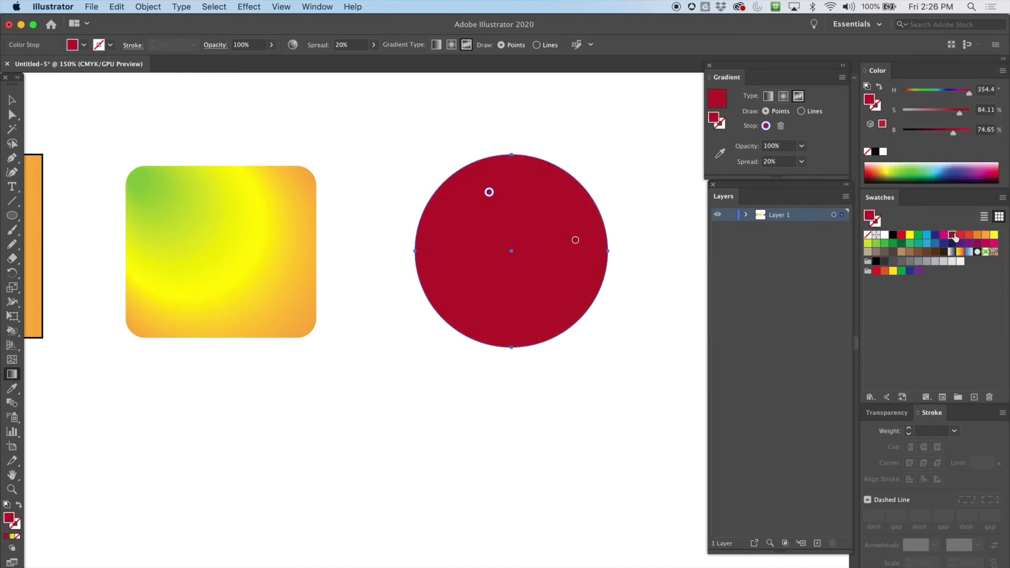
mouse_move(966, 114)
mouse_down()
mouse_move(930, 114)
mouse_move(936, 131)
mouse_move(969, 133)
mouse_up()
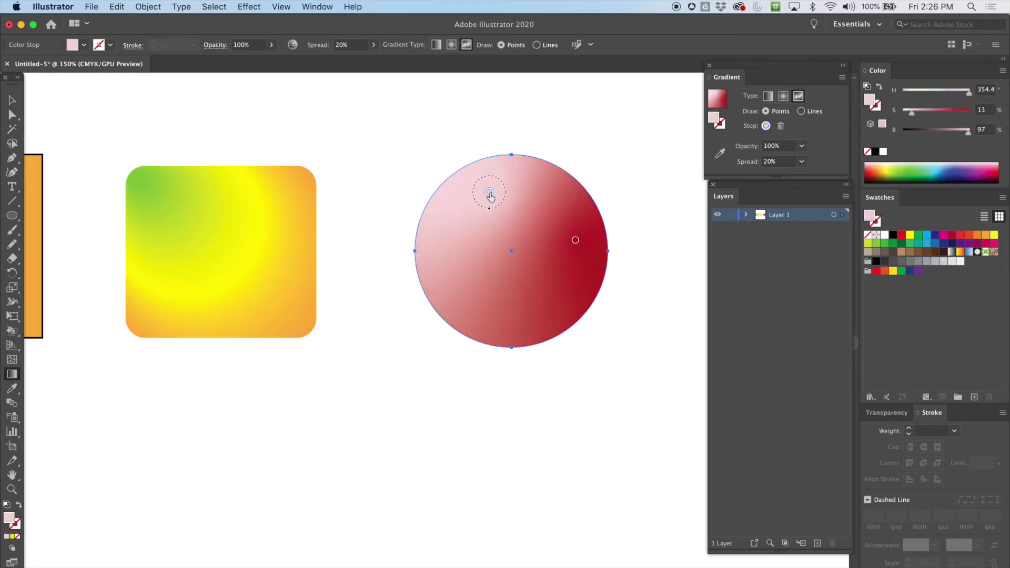
mouse_move(490, 213)
mouse_down()
mouse_move(489, 224)
mouse_move(483, 210)
mouse_up()
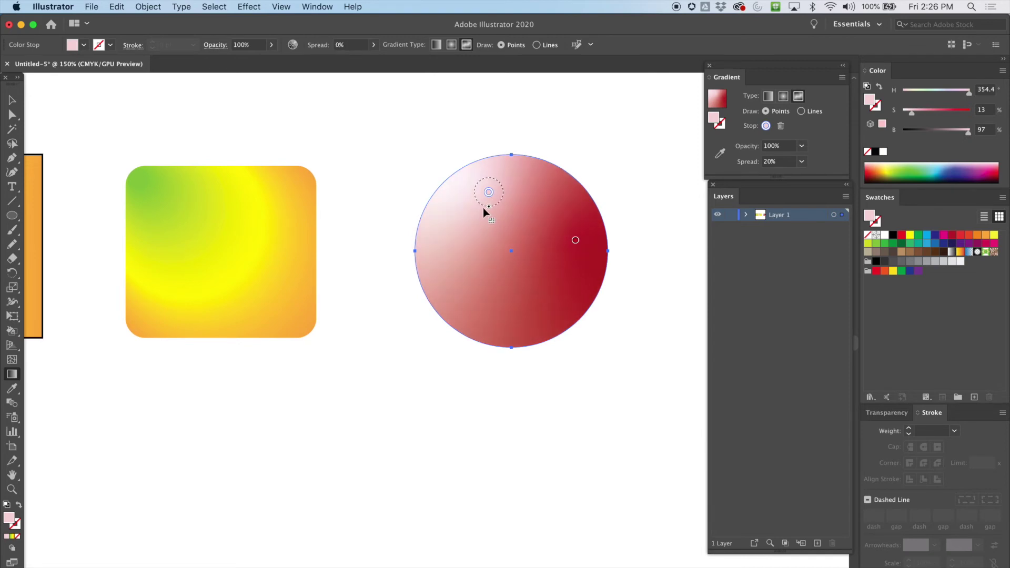
click(571, 246)
click(489, 193)
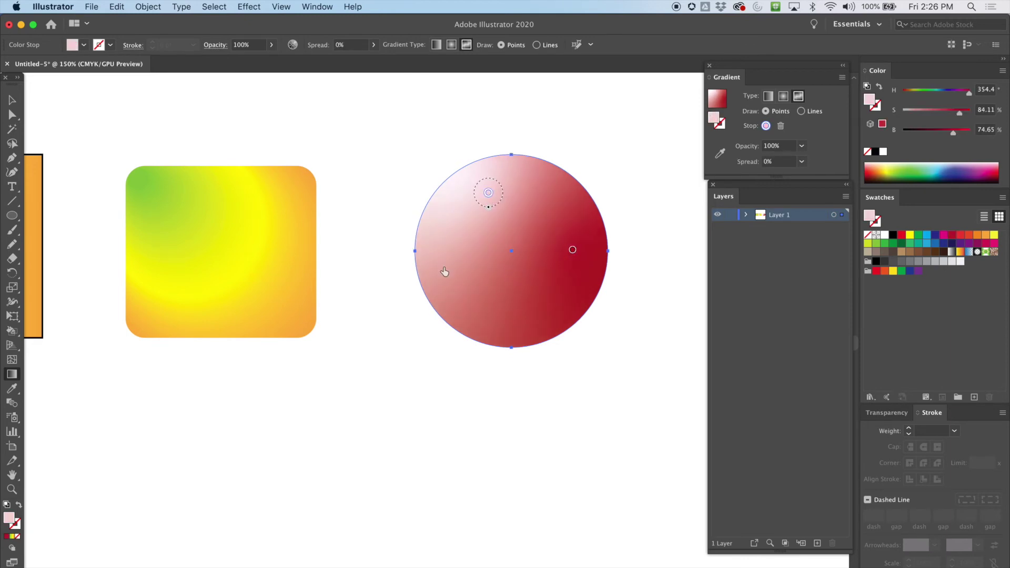
Add two freeform stops to the circle, a pale pink one at its center and a green one near its lower-left edge
click(507, 250)
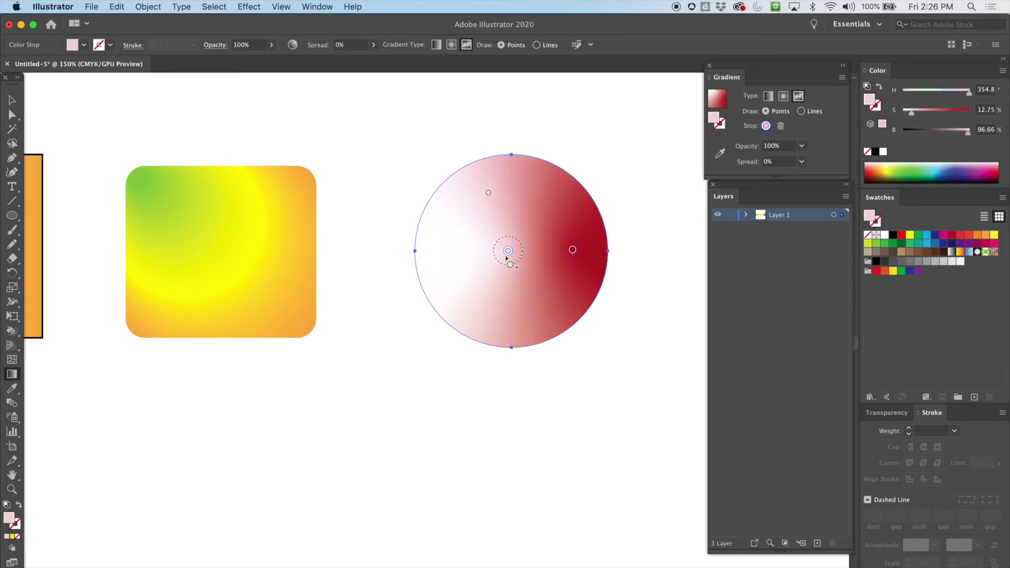
click(471, 279)
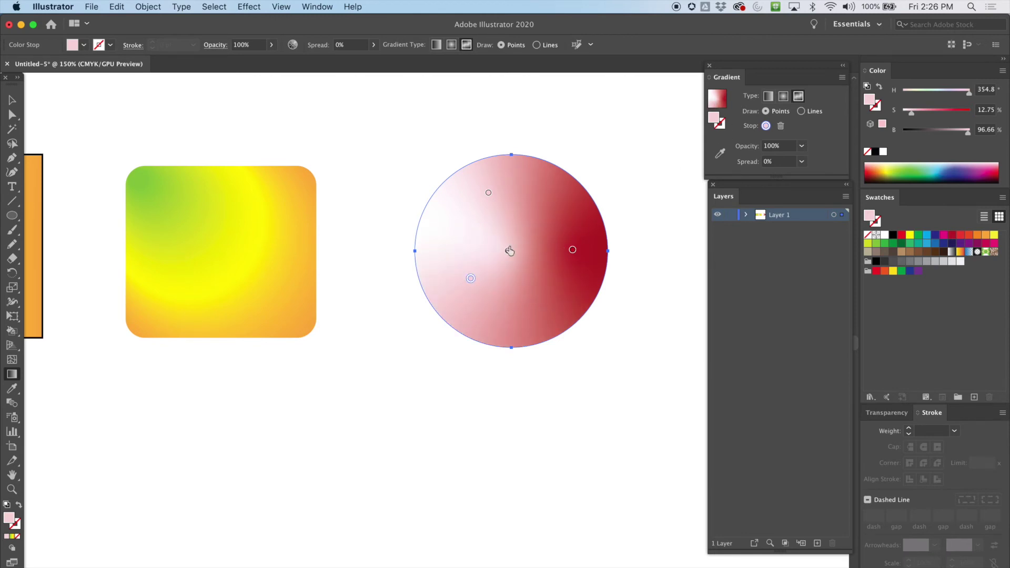
drag(470, 280, 448, 287)
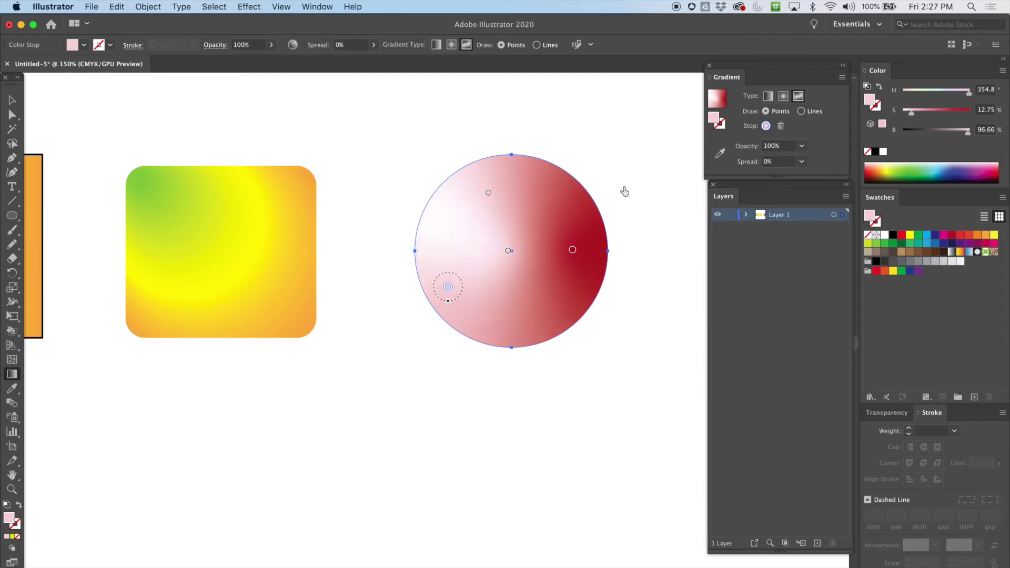
click(919, 236)
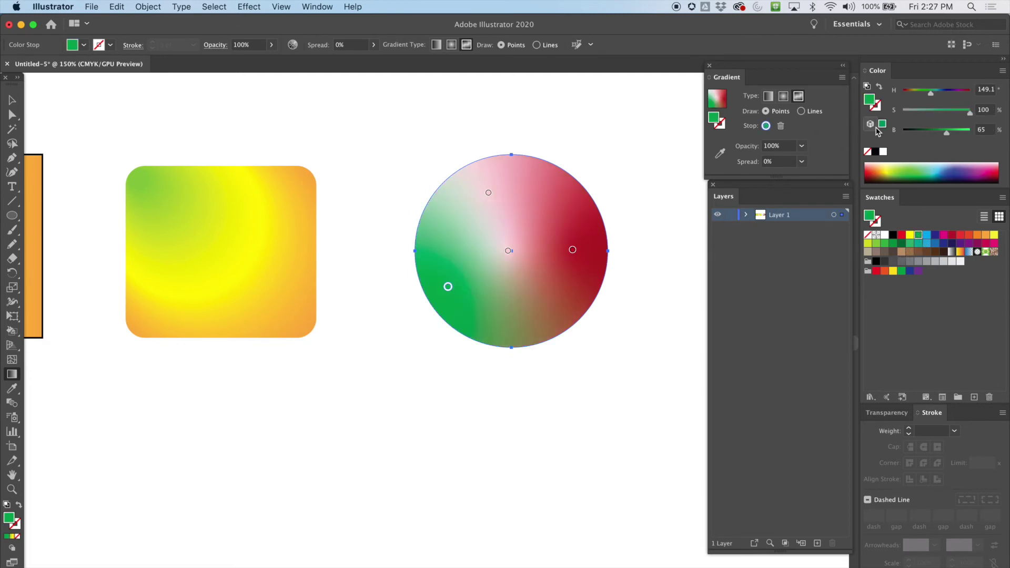
drag(447, 299, 460, 316)
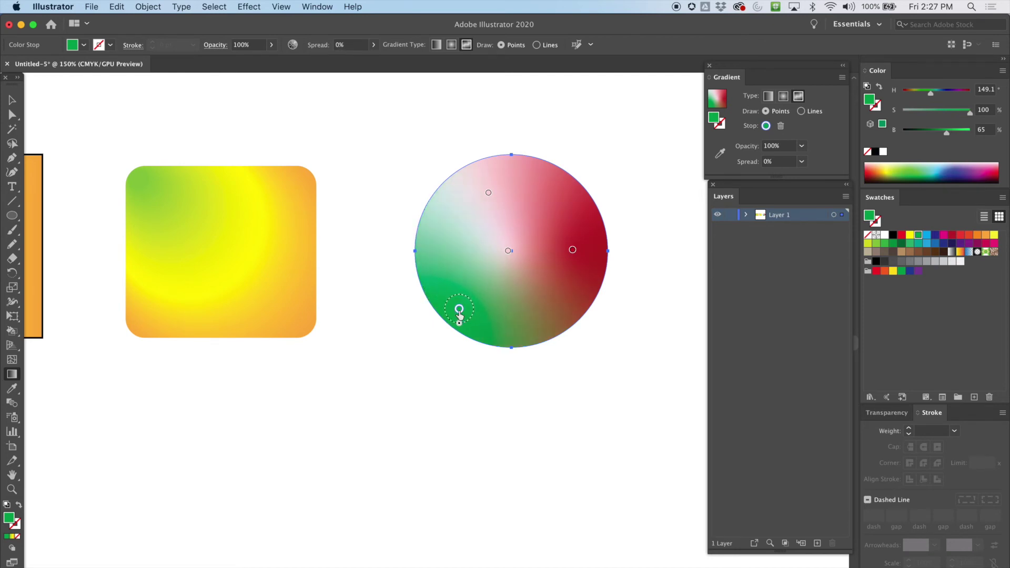
Delete the pale pink stop at the circle's center and deselect the circle
click(507, 252)
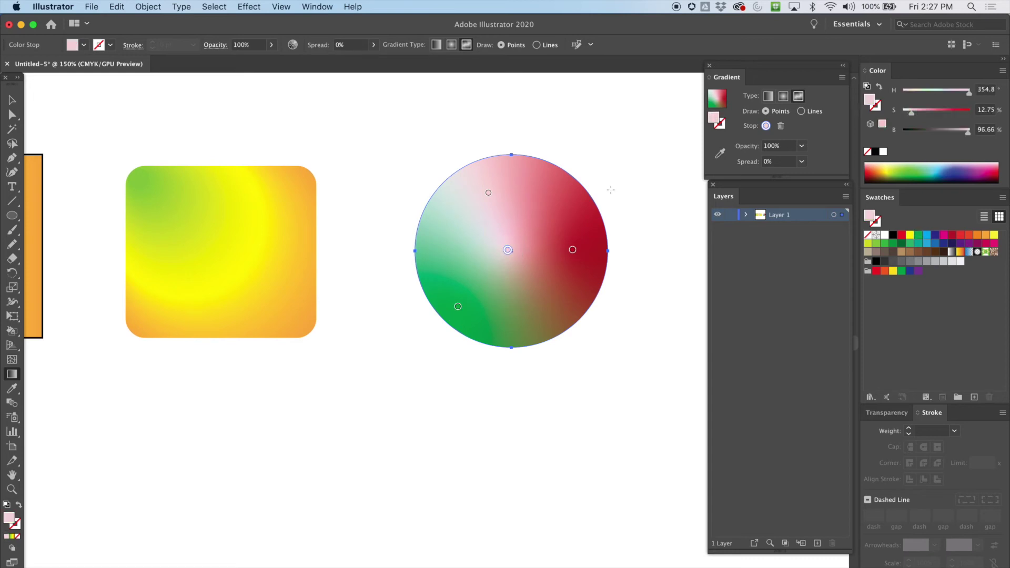
click(781, 126)
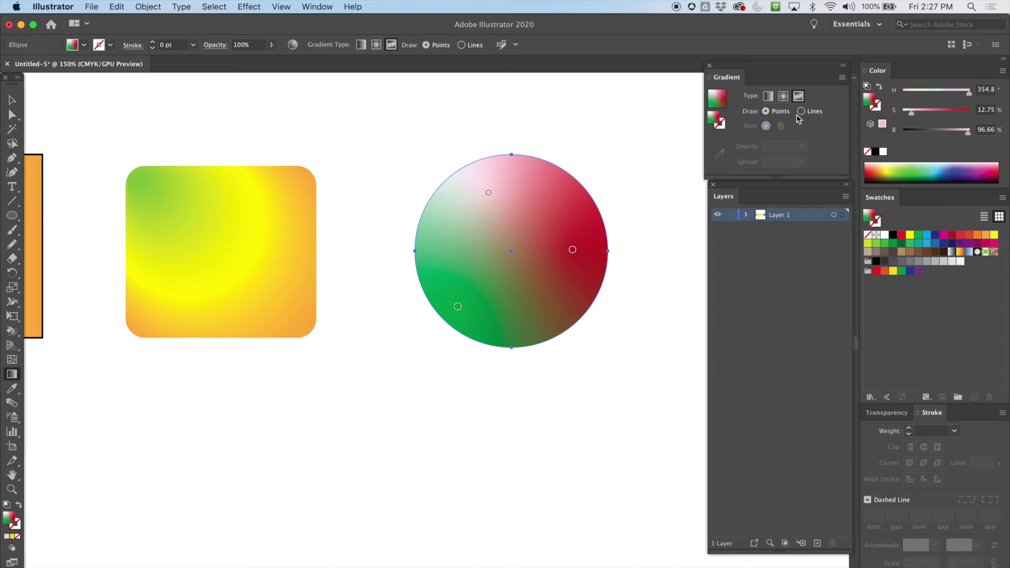
click(12, 100)
click(126, 156)
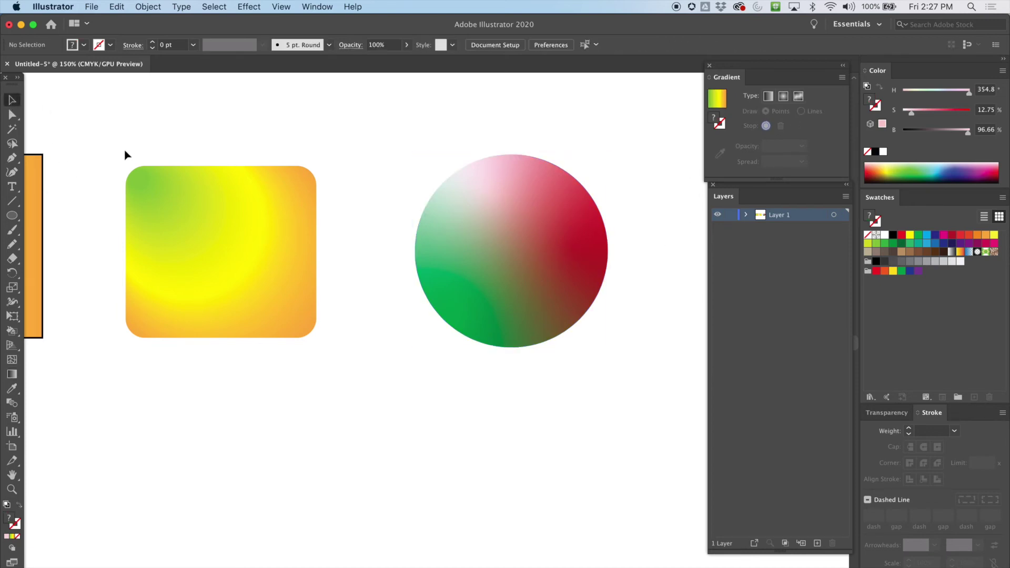
Draw a hexagon about 122.6 × 106.2 pt and place it below the gap between the rectangle and the rounded rectangle
drag(20, 218, 72, 262)
drag(336, 365, 456, 285)
drag(201, 303, 233, 380)
key(v)
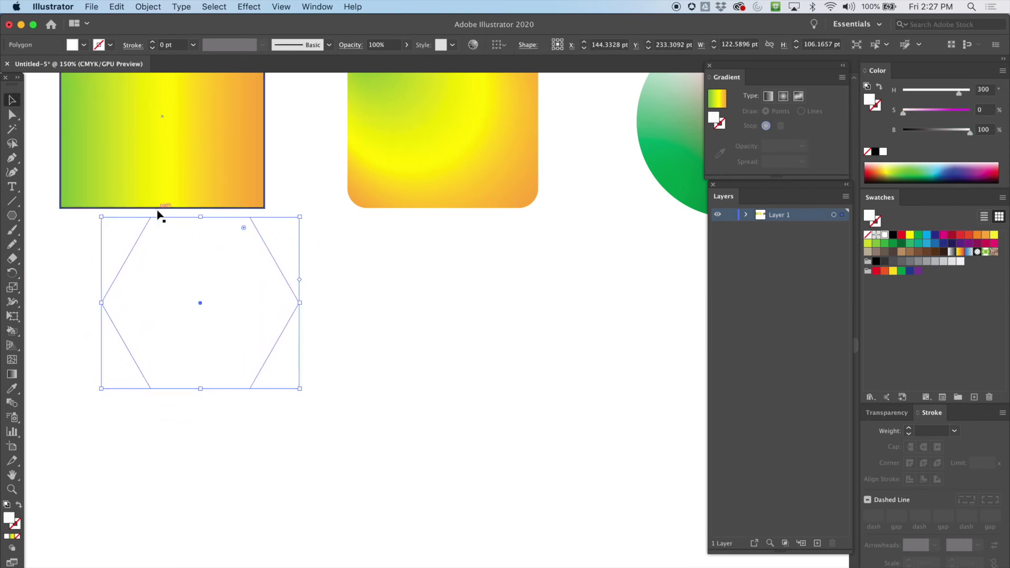
drag(149, 226, 255, 287)
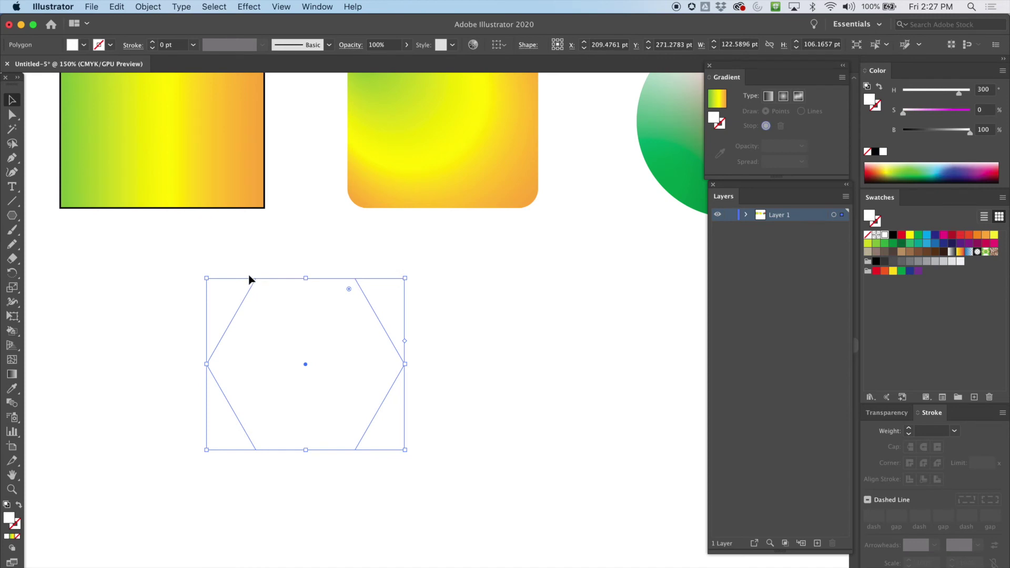
Apply a freeform gradient to the hexagon, then widen the yellow stop's spread to 91% and move it toward the center
click(799, 97)
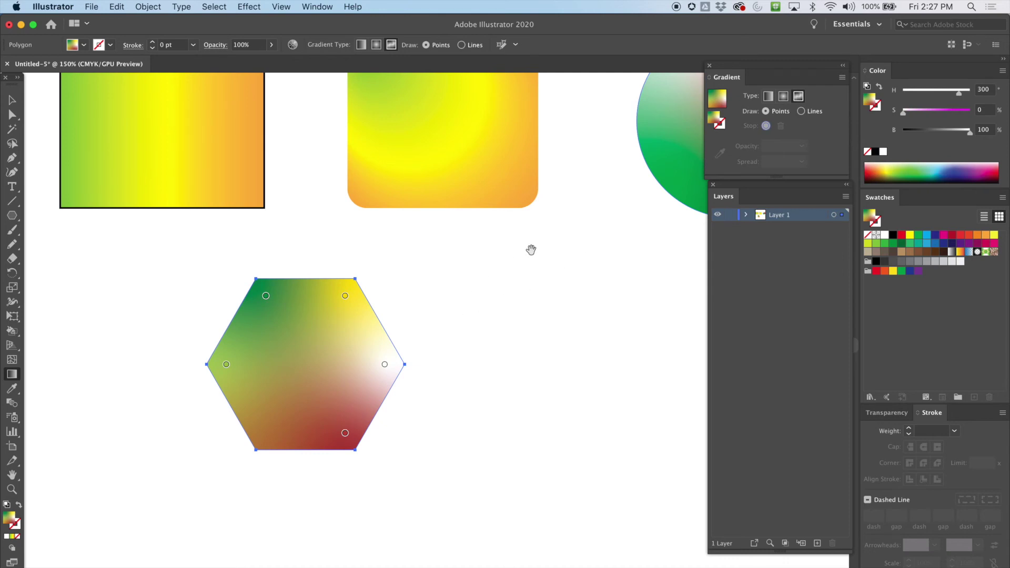
scroll(531, 257, right, 5)
scroll(531, 257, up, 2)
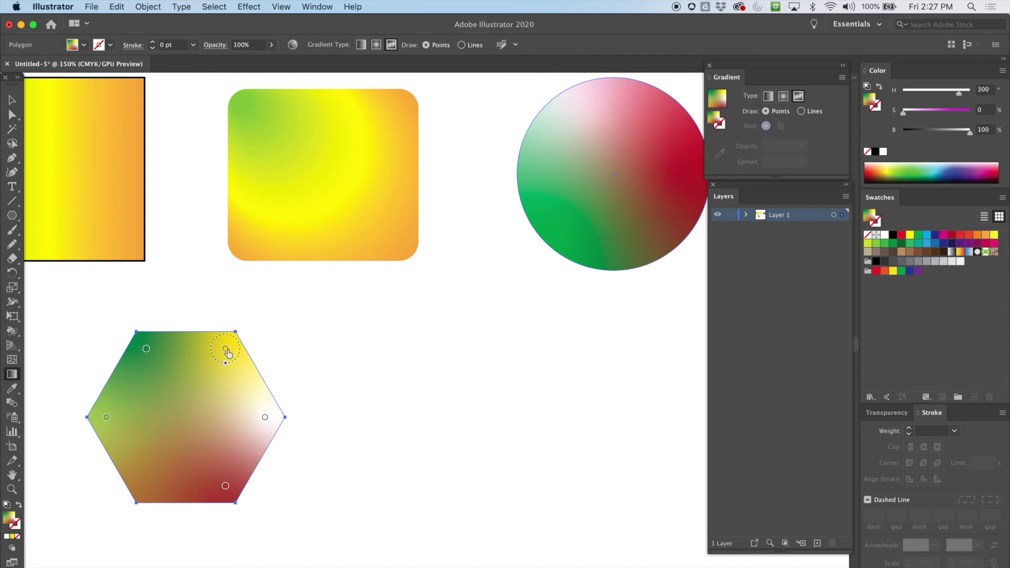
drag(224, 349, 200, 444)
mouse_move(200, 385)
mouse_down()
mouse_move(185, 410)
mouse_move(211, 373)
mouse_up()
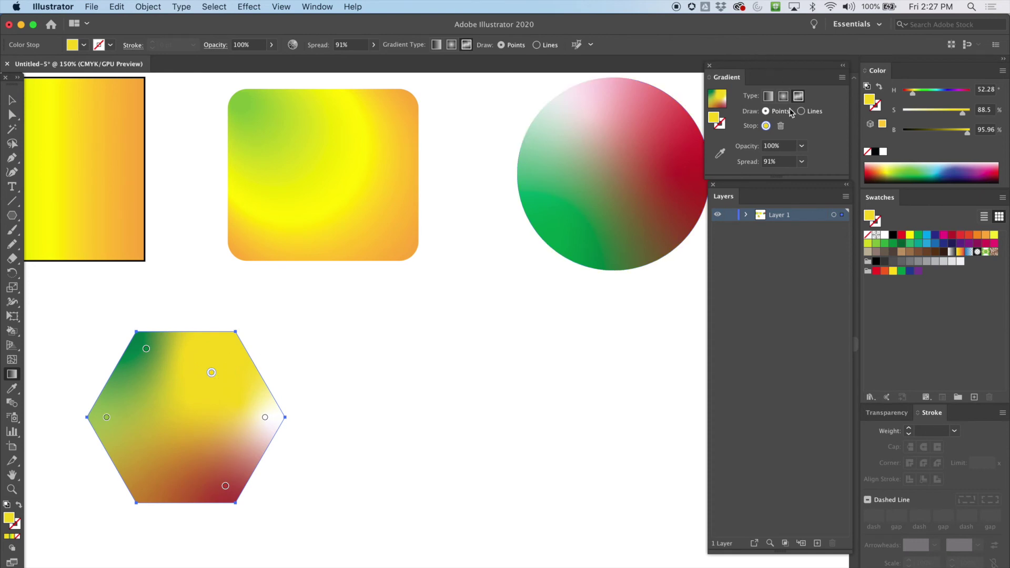
Delete the yellow, white and dark green stops from the hexagon's freeform gradient
click(781, 125)
click(265, 418)
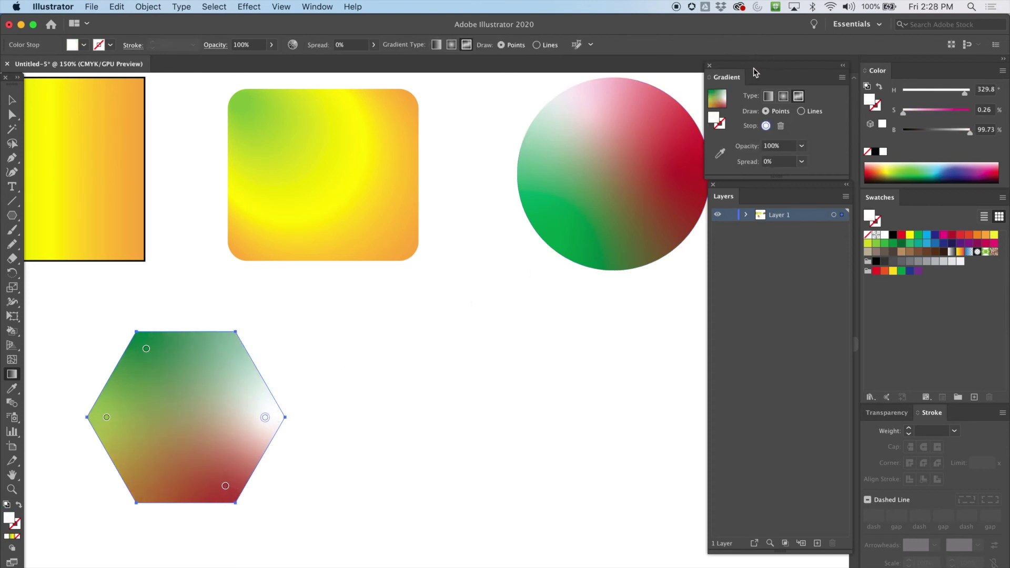
click(781, 126)
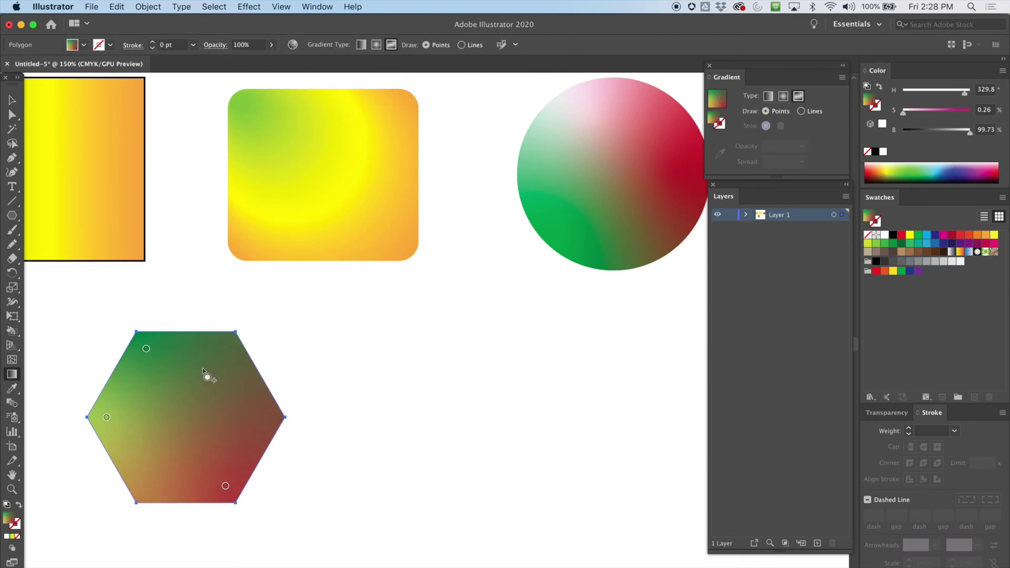
click(145, 349)
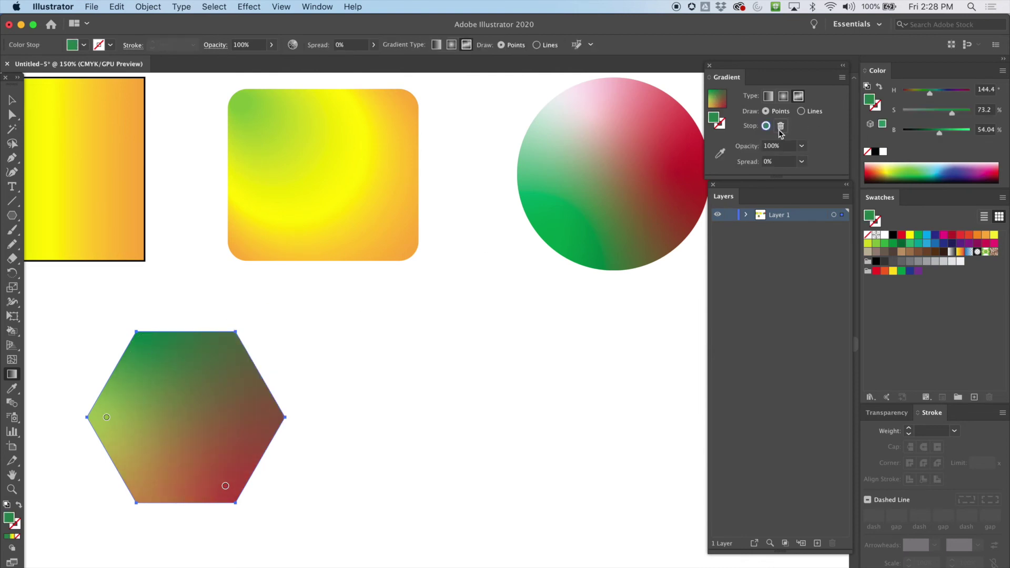
click(781, 126)
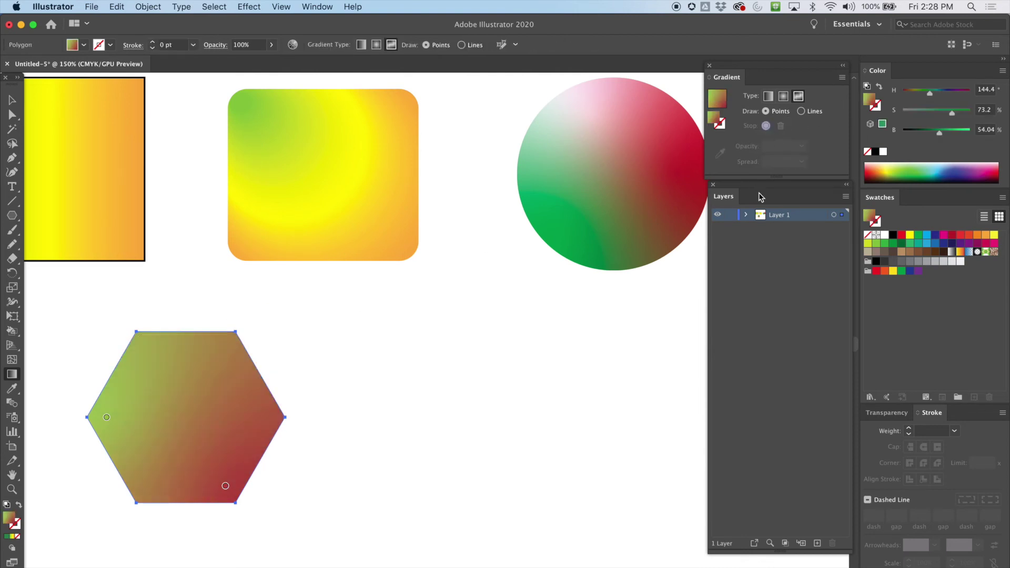
Set the hexagon's freeform gradient to draw with lines and try a solid magenta fill on the shape
click(802, 112)
click(944, 236)
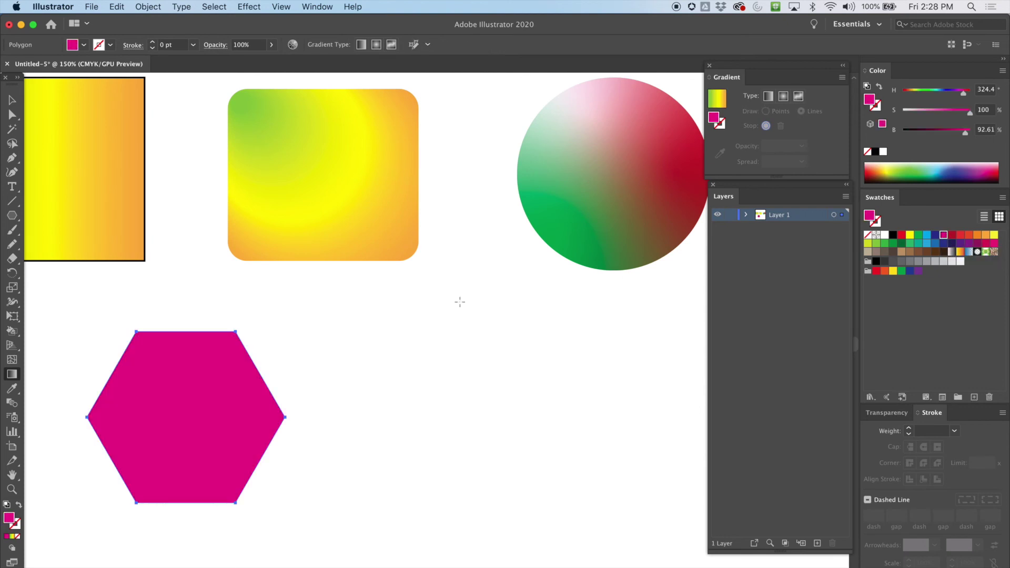
click(175, 379)
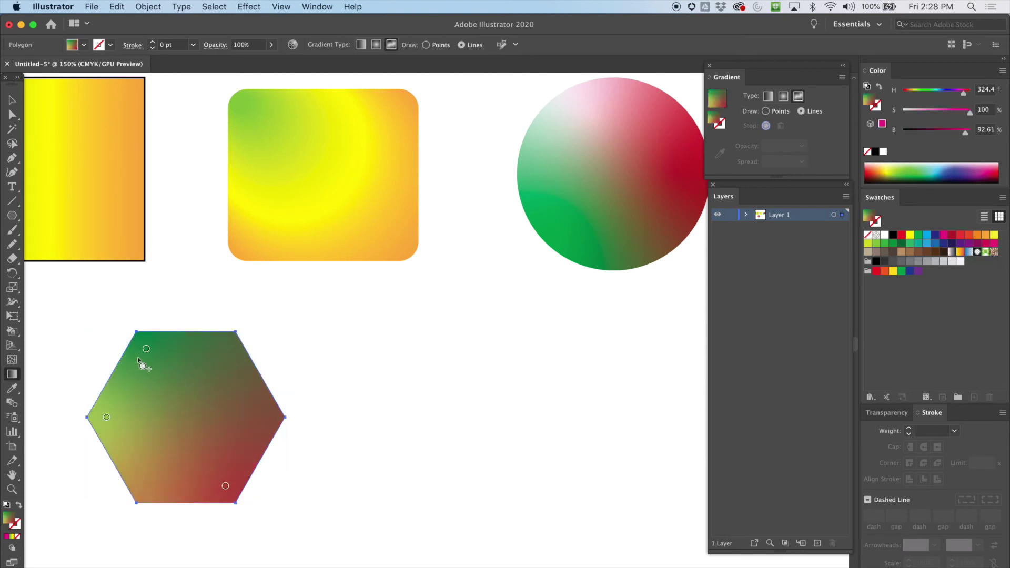
Draw a curved line of five dark green stops from the hexagon's upper-left stop around its right side, deleting the extra sixth stop
click(147, 350)
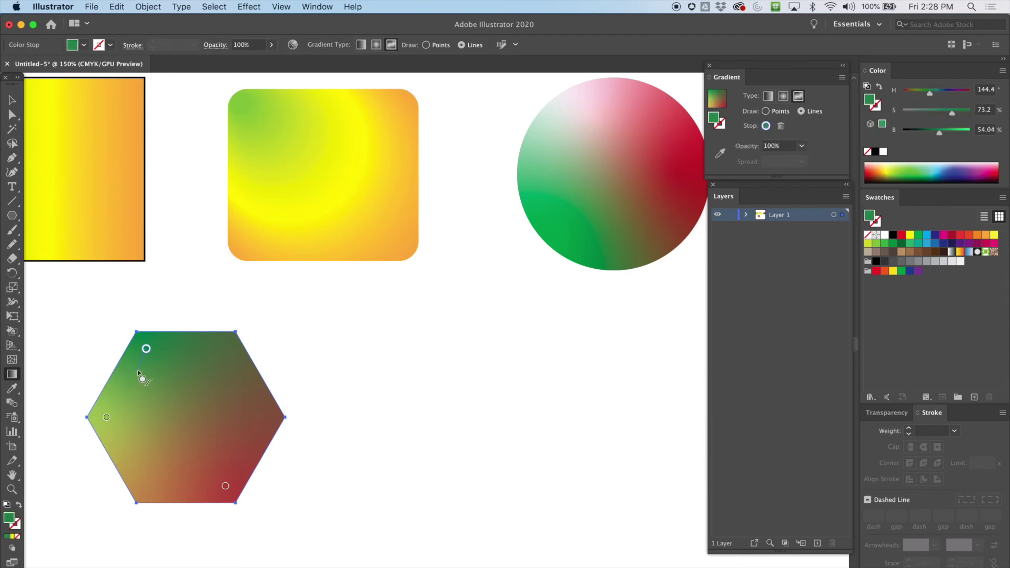
mouse_move(146, 350)
mouse_down()
mouse_move(142, 373)
mouse_move(135, 359)
mouse_up()
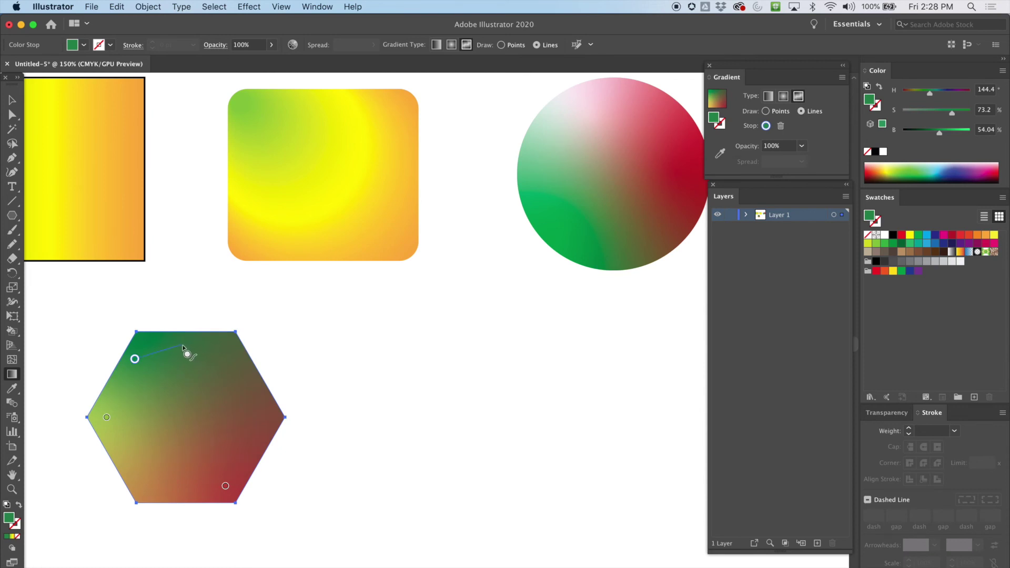
click(181, 345)
click(227, 359)
click(246, 390)
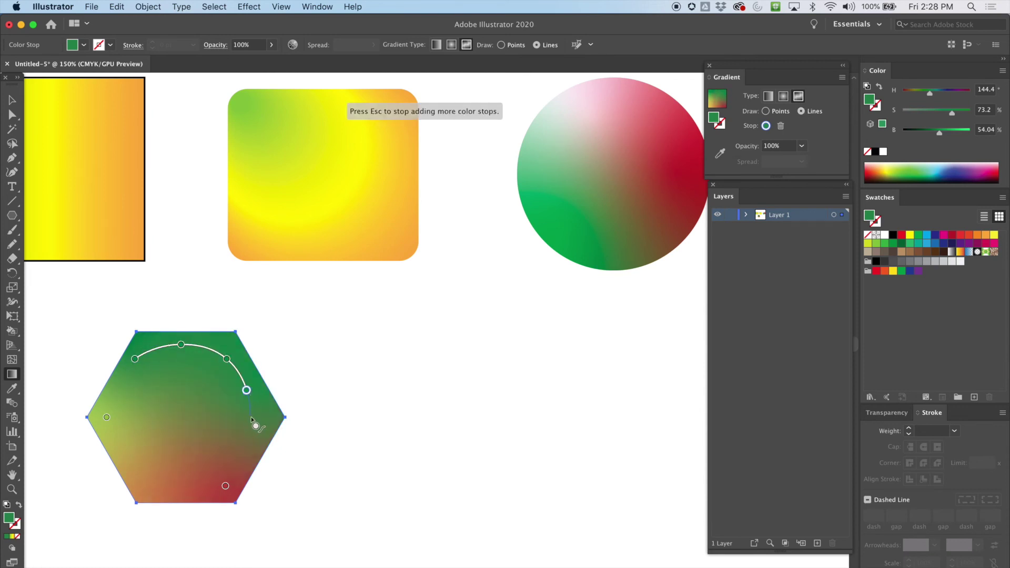
click(253, 436)
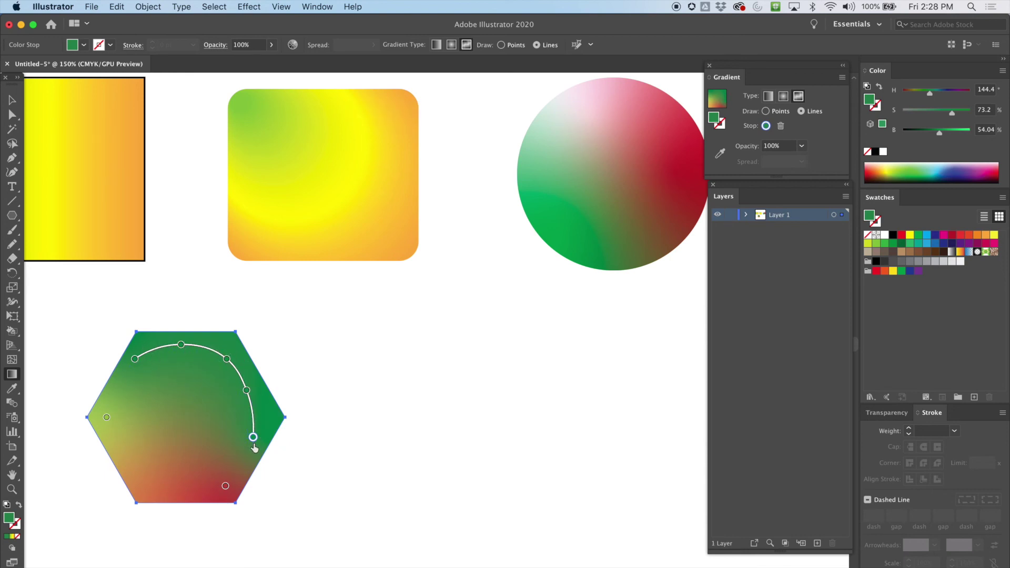
click(217, 466)
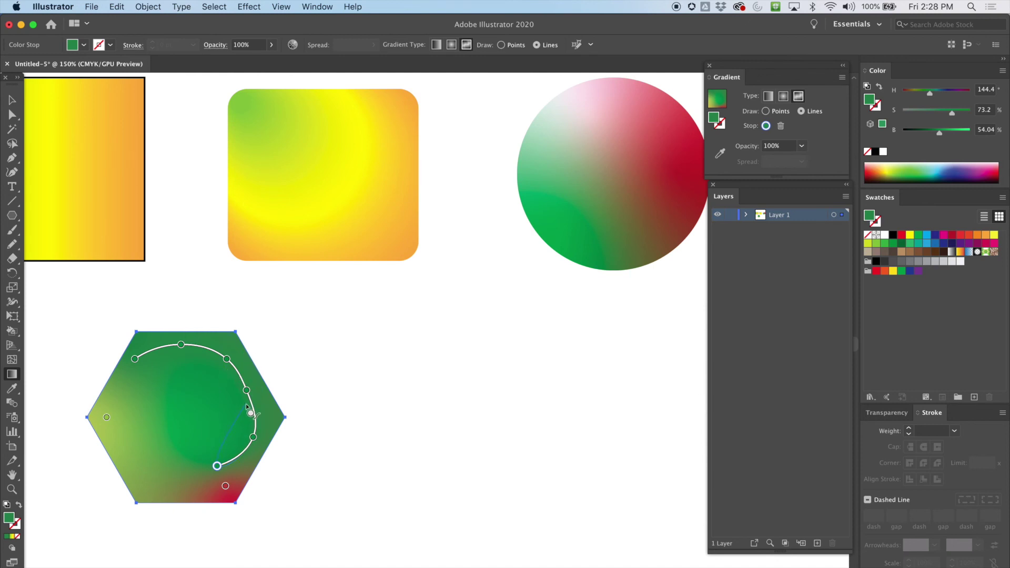
key(Delete)
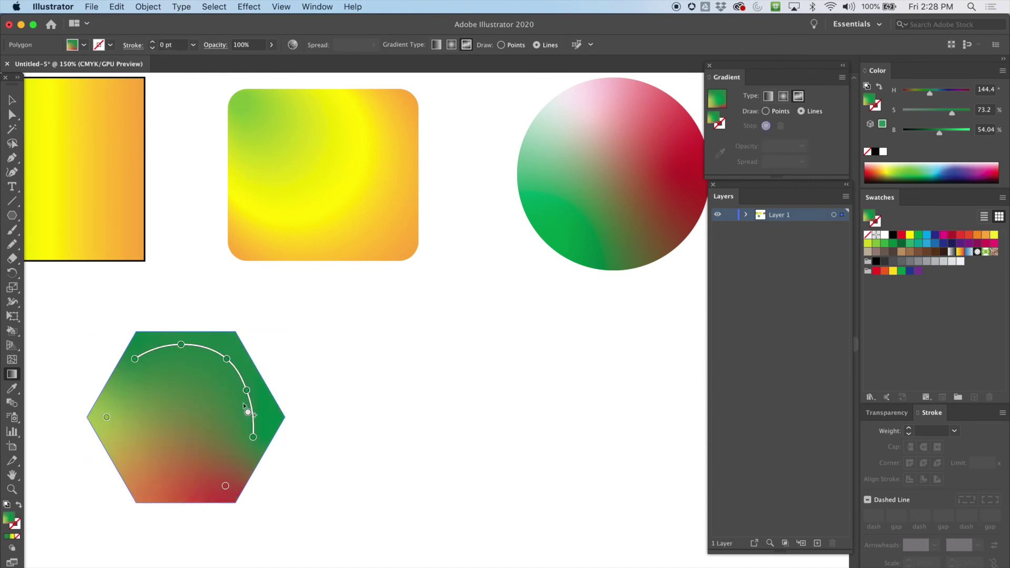
Round all the hexagon's corners to about 7.38 pt and reopen its gradient to select the top stop on the curve
click(12, 114)
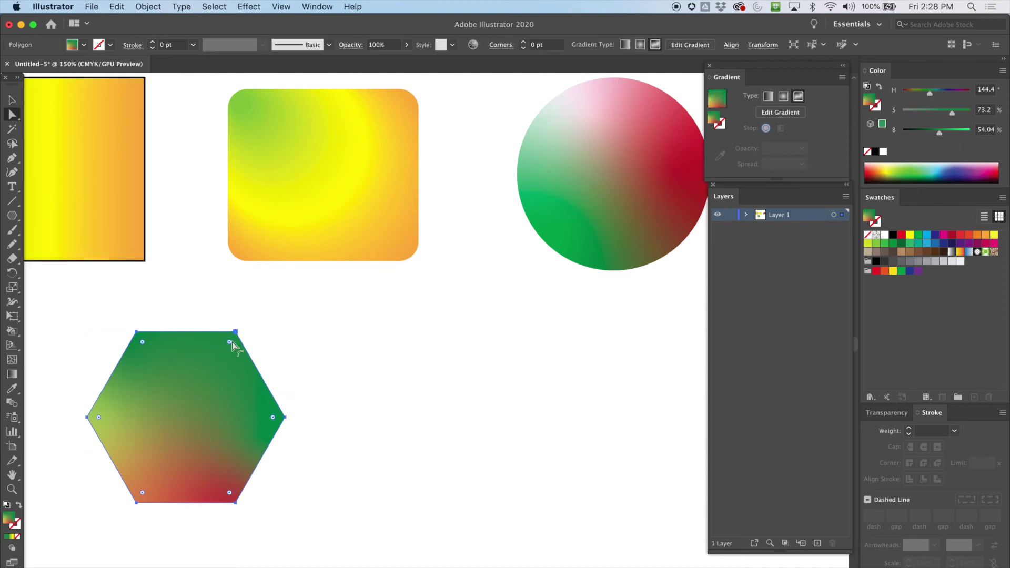
drag(100, 421, 105, 419)
click(781, 113)
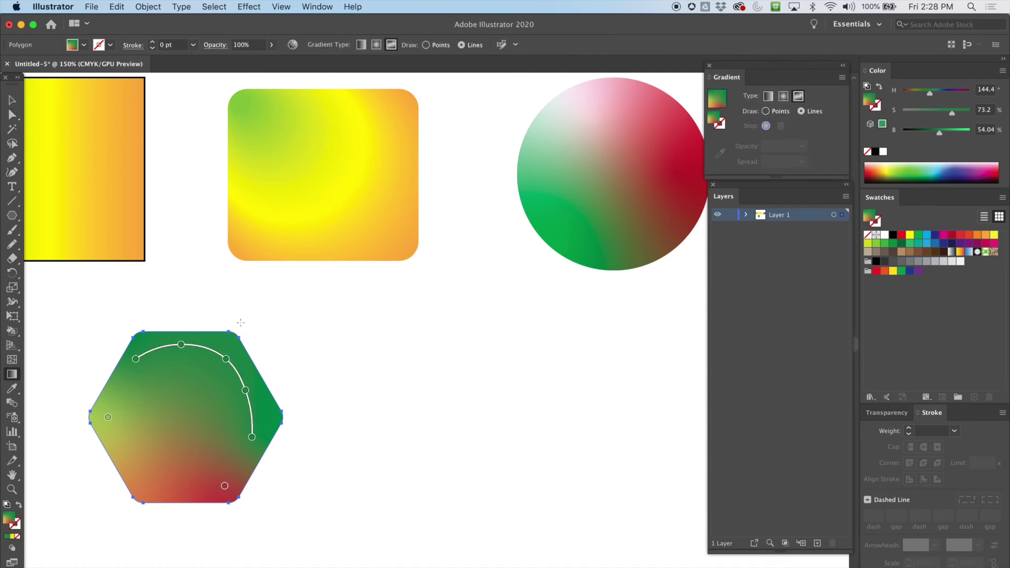
click(181, 345)
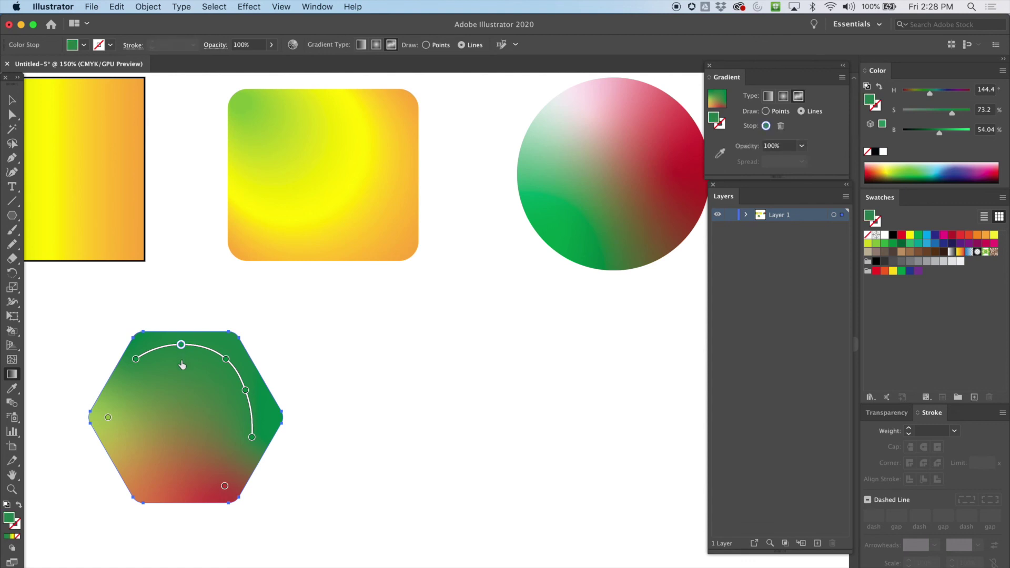
key(a)
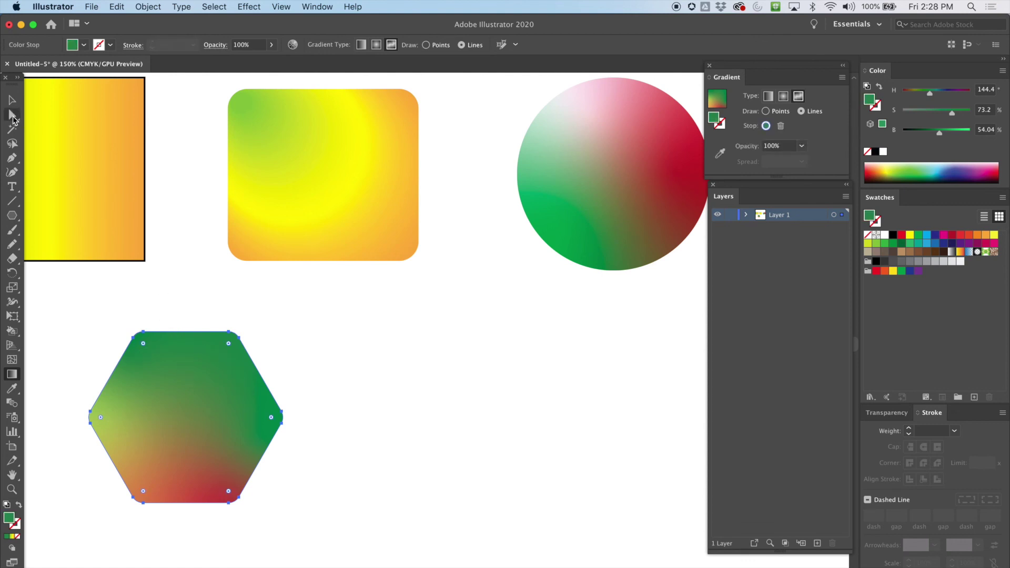
click(11, 100)
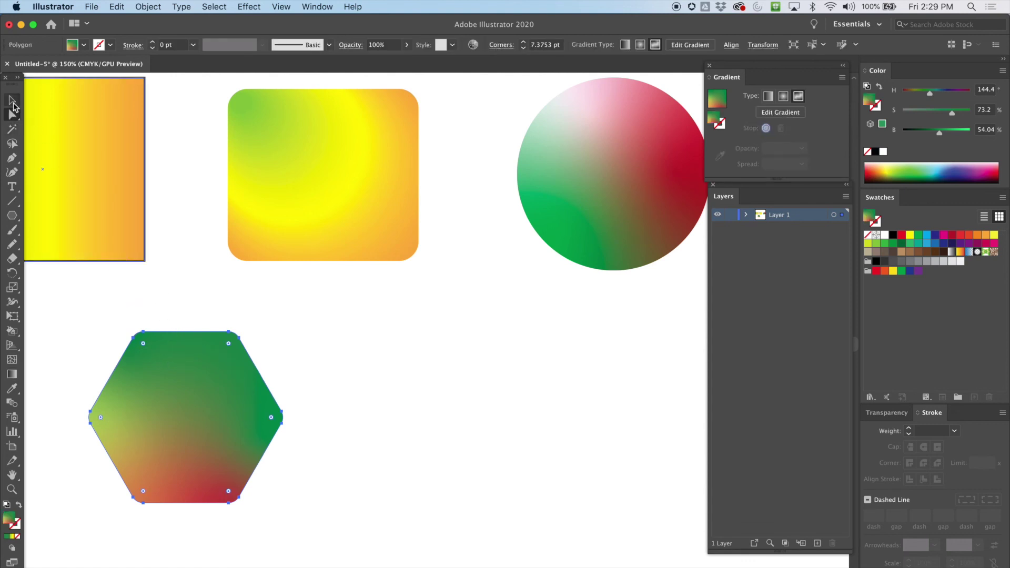
Reopen the hexagon's freeform gradient and flatten the top of its curve by shifting the second and third stops
click(798, 96)
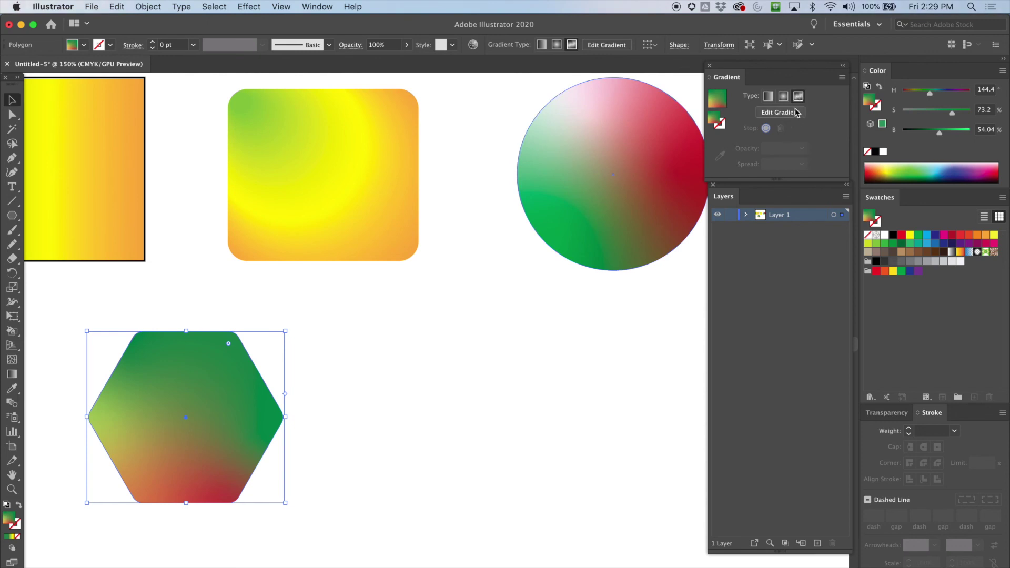
click(181, 346)
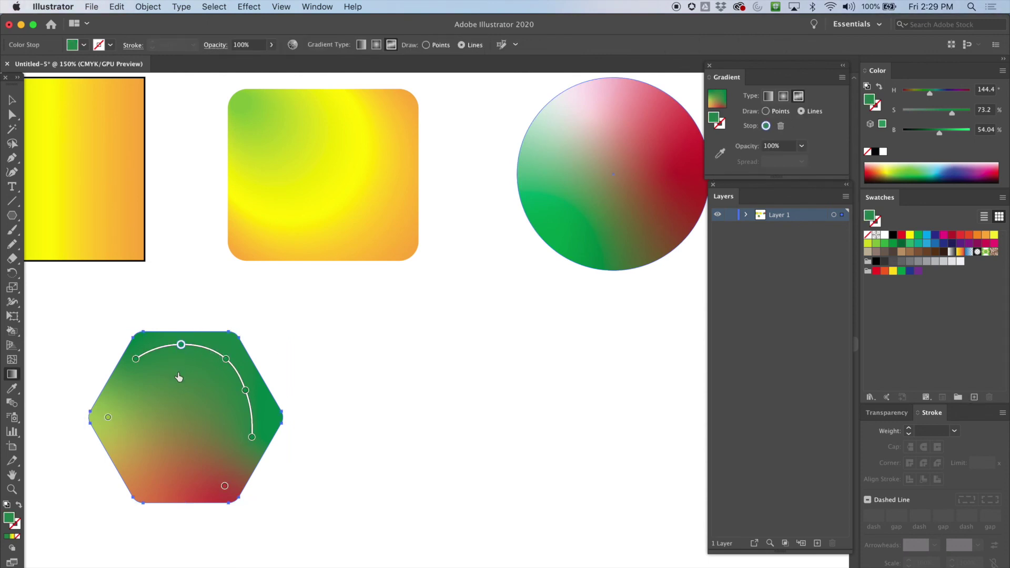
mouse_move(225, 359)
mouse_down()
mouse_move(180, 365)
mouse_move(179, 355)
mouse_move(218, 361)
mouse_move(220, 371)
mouse_move(225, 351)
mouse_up()
click(182, 347)
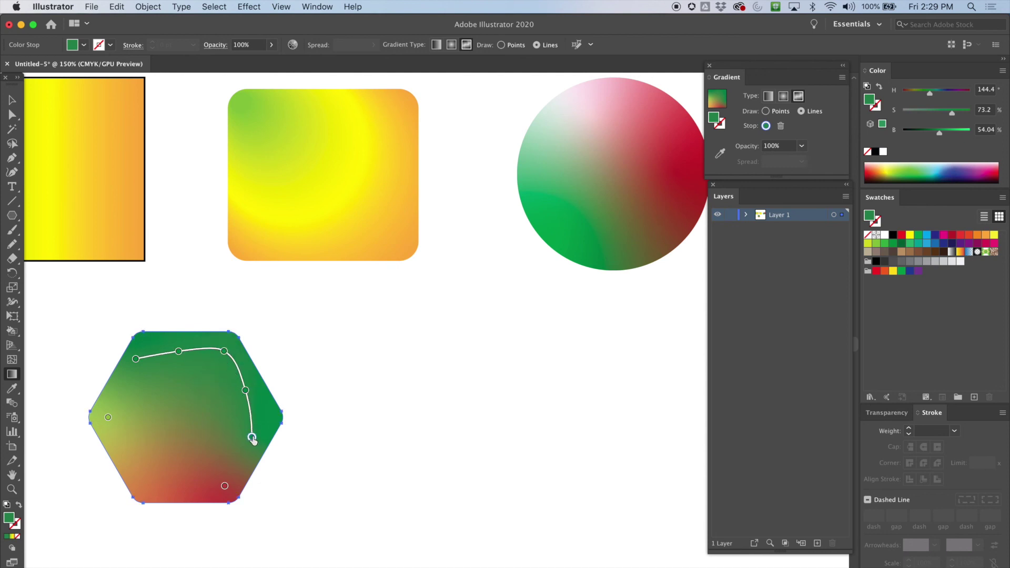
Delete the last stop of the hexagon's green curve and pull the remaining end stop further down along the right side
click(781, 126)
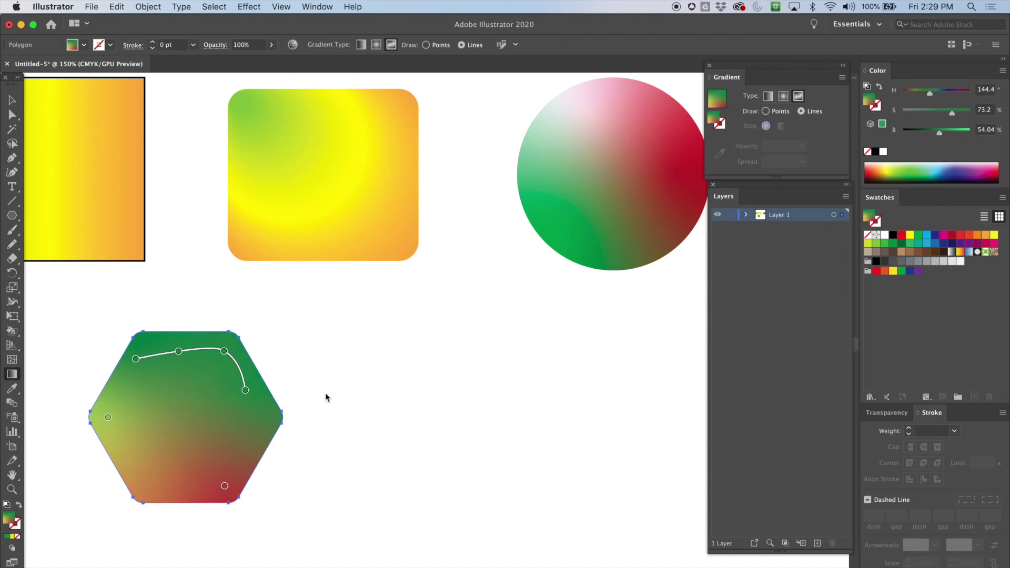
click(246, 392)
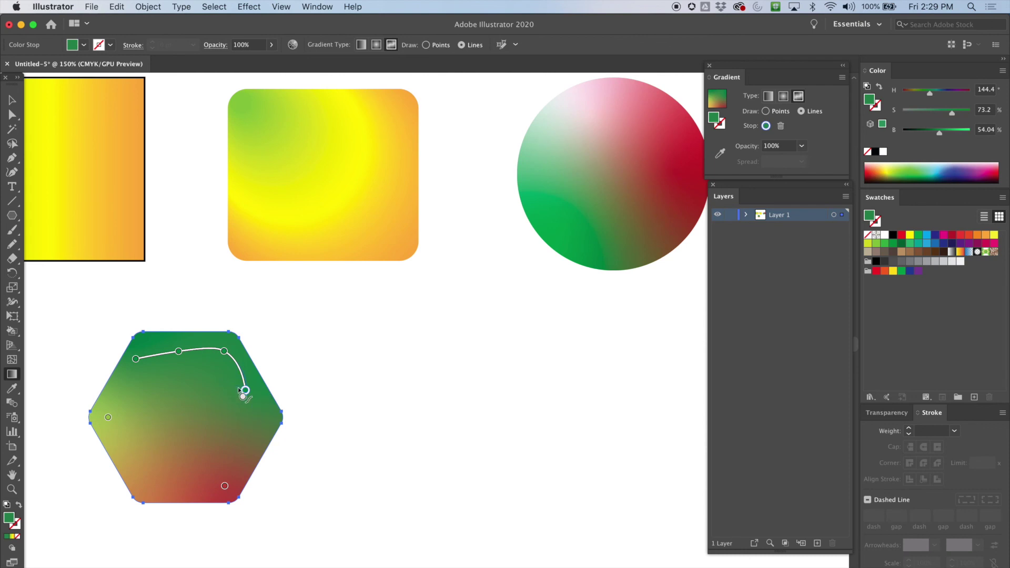
drag(246, 392, 244, 421)
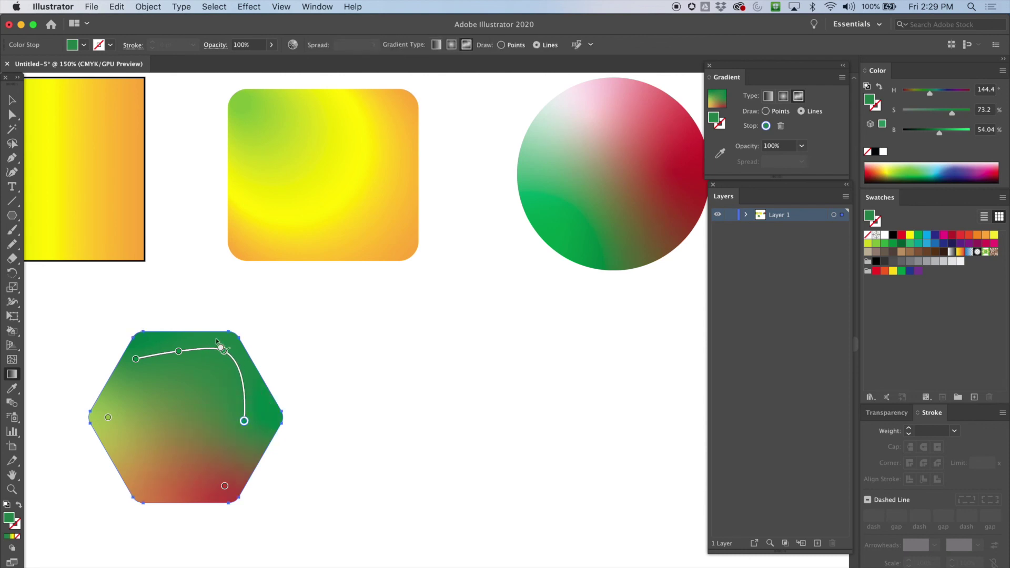
Reshape the green curve to run from the hexagon's upper-left side down to its bottom edge and try linking its end to the red stop
drag(224, 354, 122, 388)
drag(176, 365, 170, 403)
drag(216, 375, 194, 480)
click(226, 484)
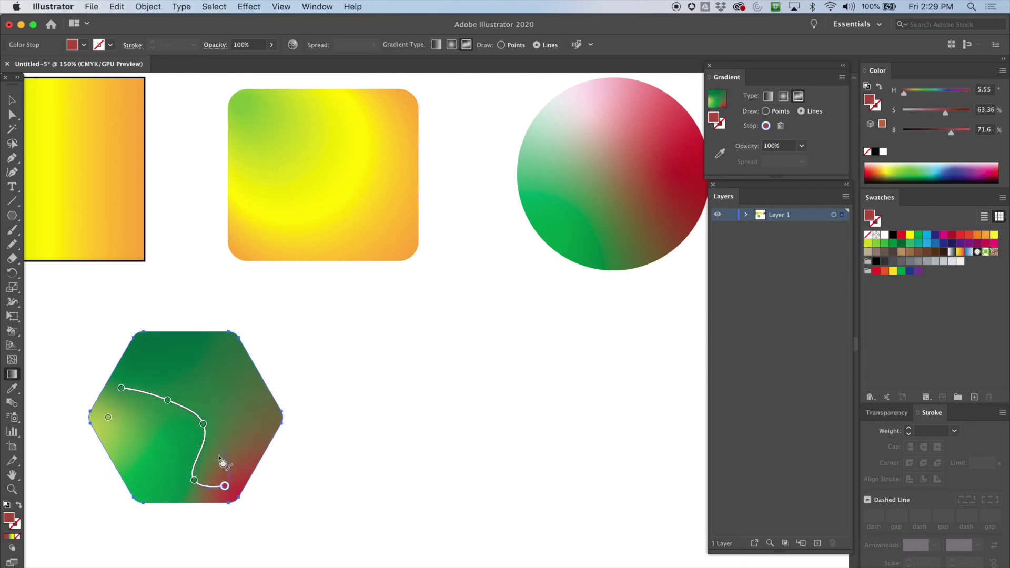
key(Escape)
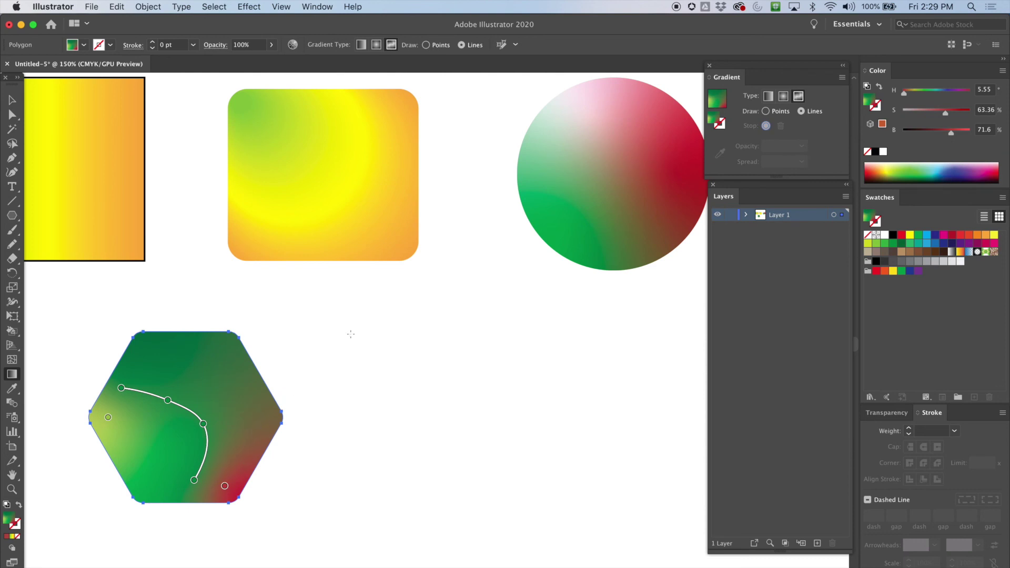
Set the freeform gradient to draw points, then move the red stop to the hexagon's upper-right corner and the curve's end stop to the lower right
click(767, 113)
double_click(225, 486)
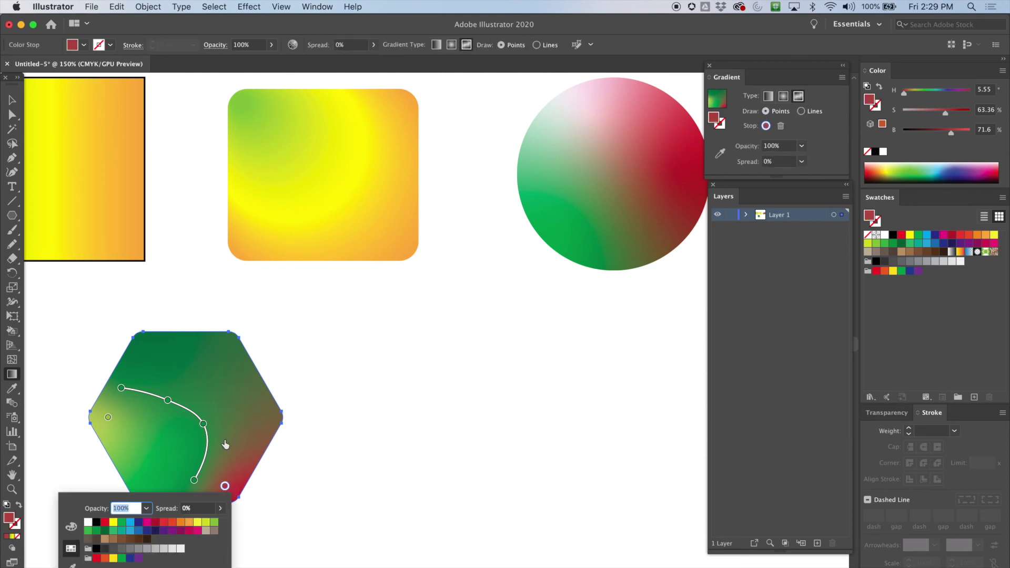
drag(225, 485, 227, 372)
drag(195, 484, 240, 462)
Move the light green stop to the hexagon's lower-left area and set its spread to 75%
click(108, 418)
drag(108, 419, 161, 507)
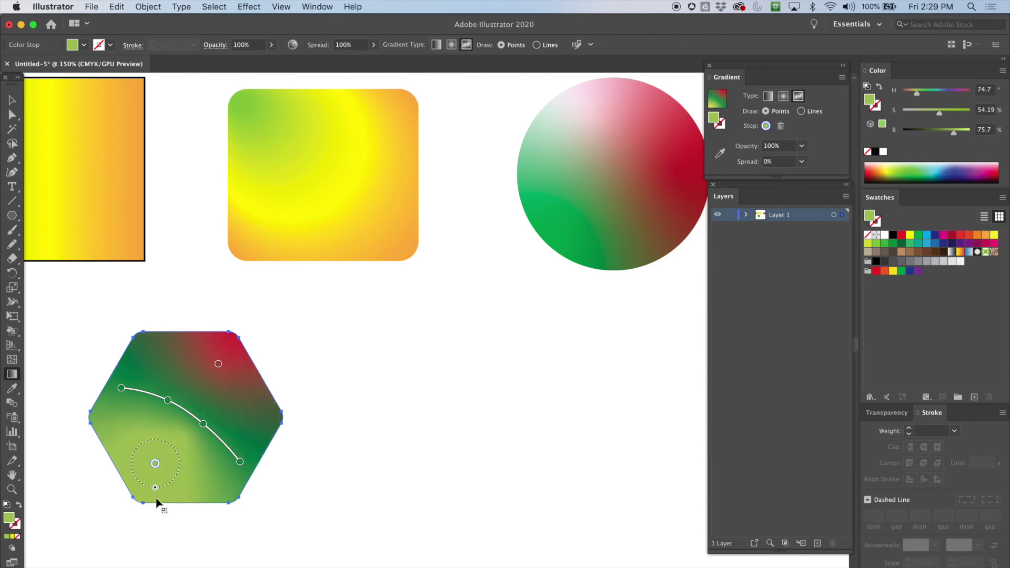
click(218, 364)
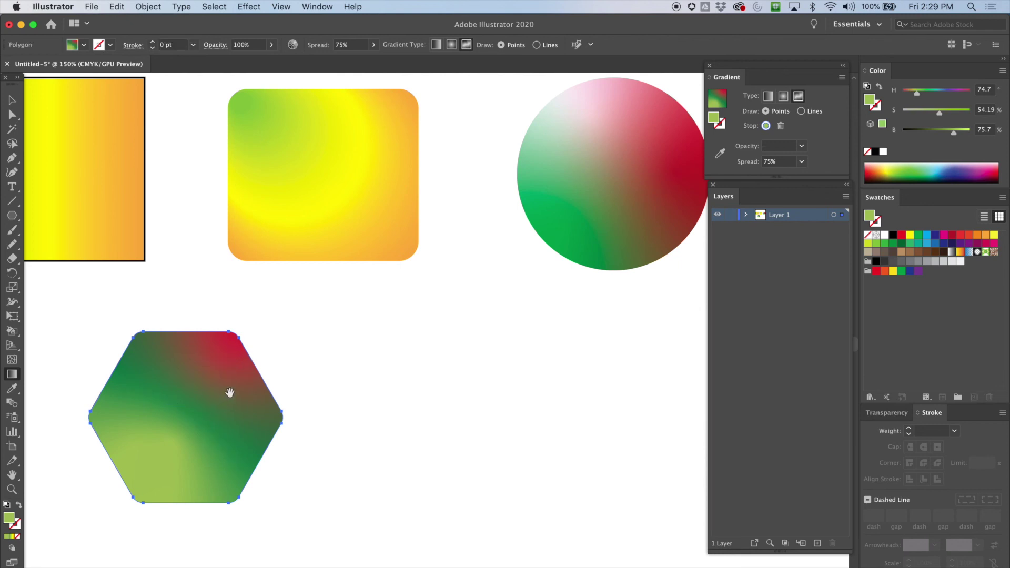
drag(283, 333, 395, 361)
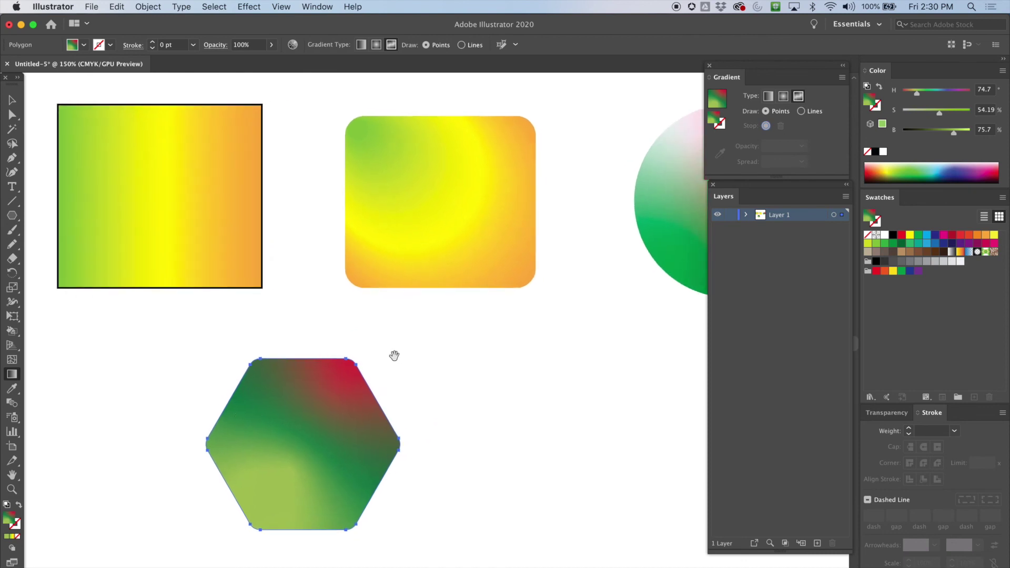
key(super+minus)
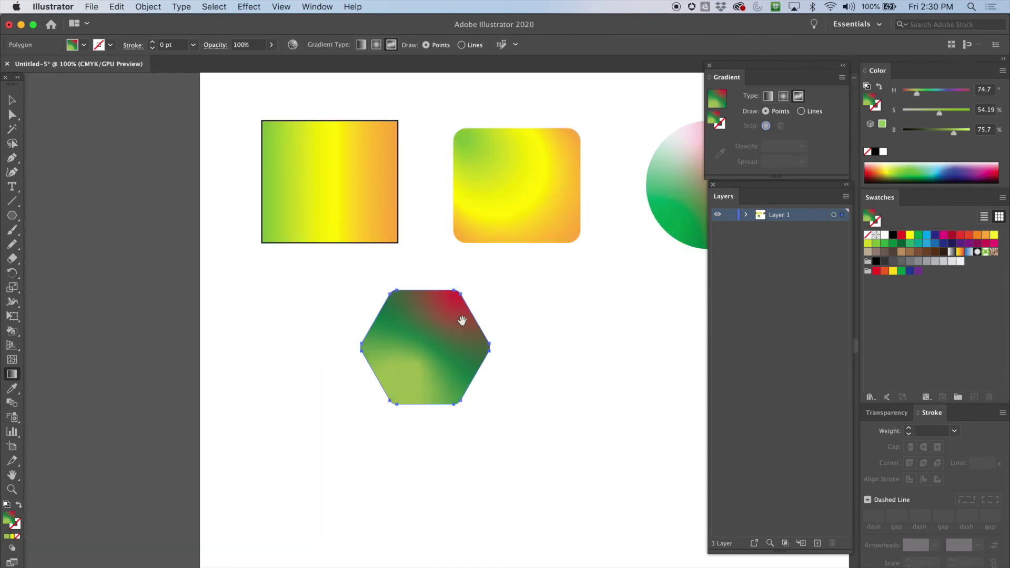
scroll(447, 322, right, 10)
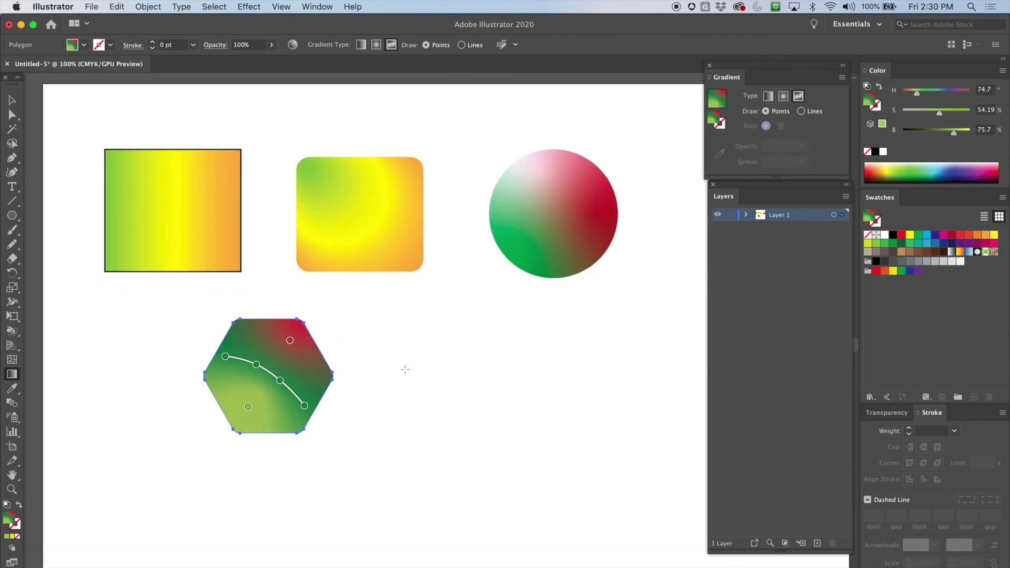